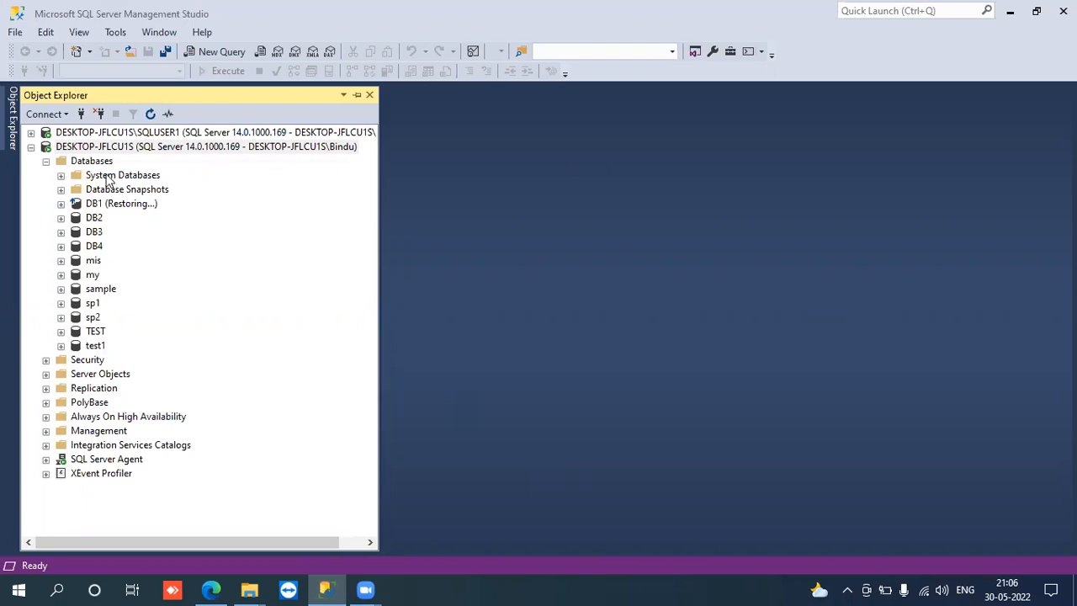
- Collapse the DESKTOP-JFLCU1S server tree and widen Object Explorer to fit the full server names
click(32, 149)
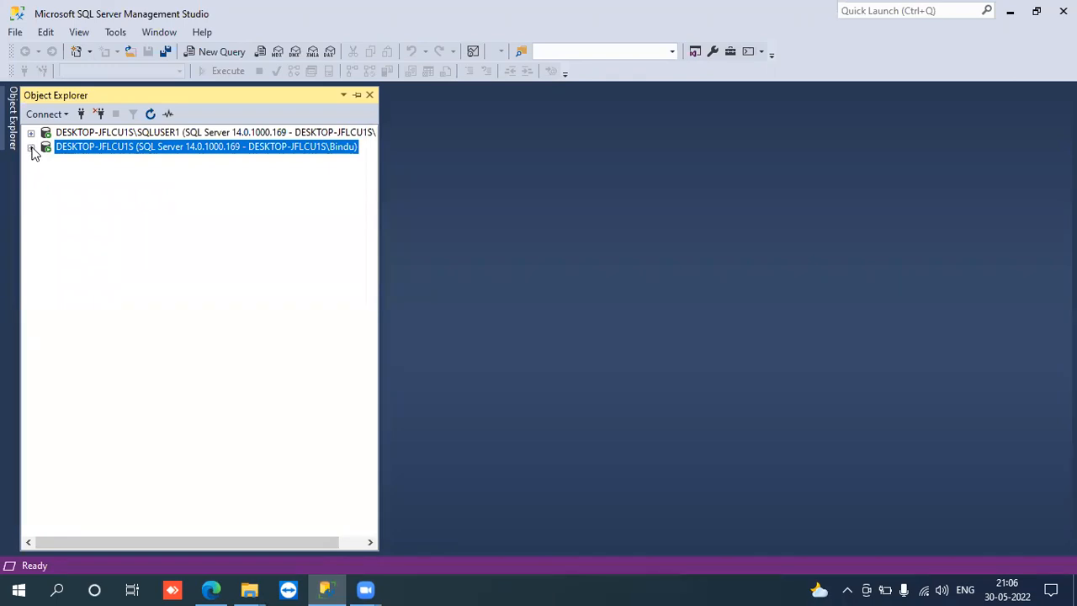
click(32, 149)
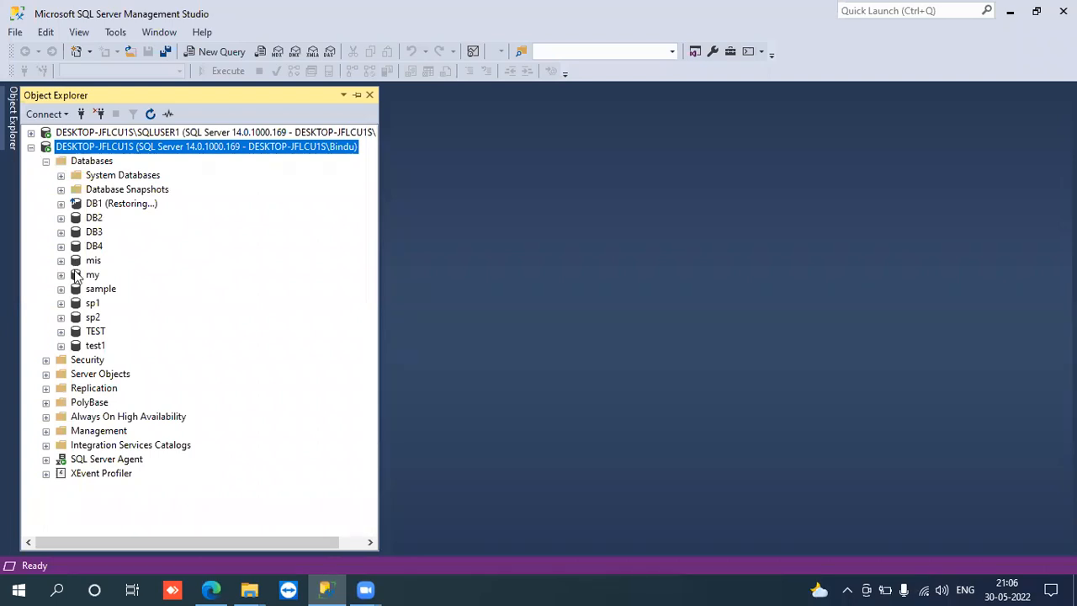
click(87, 236)
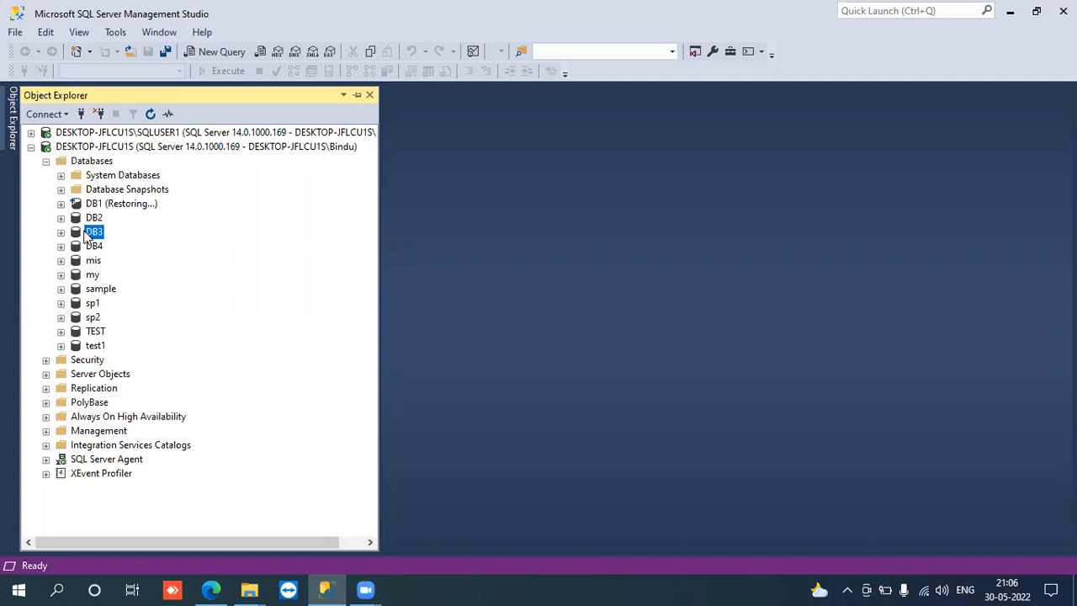
click(31, 149)
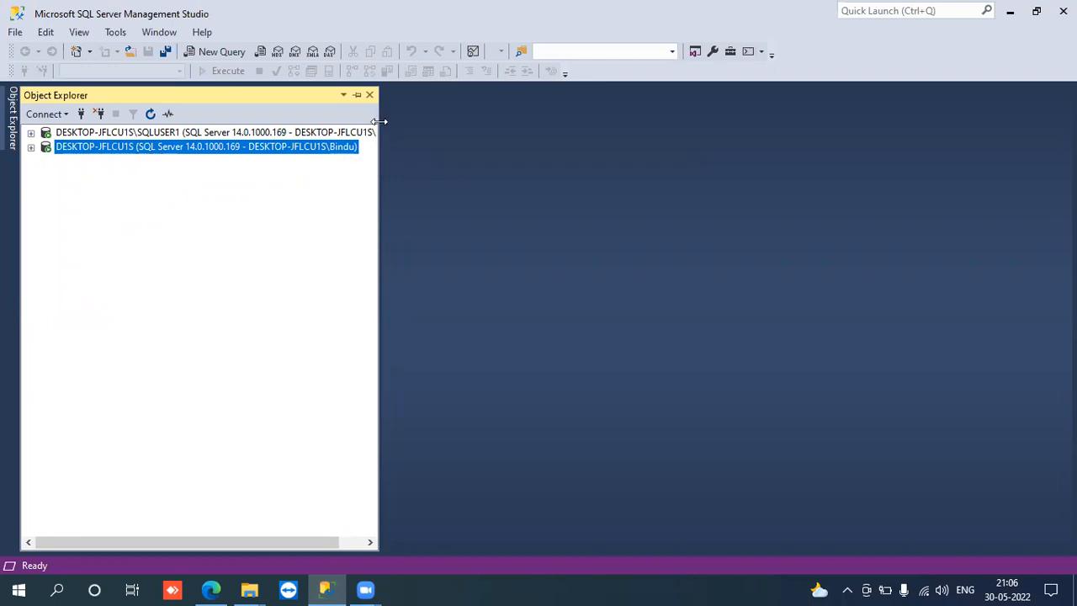
drag(381, 123, 439, 125)
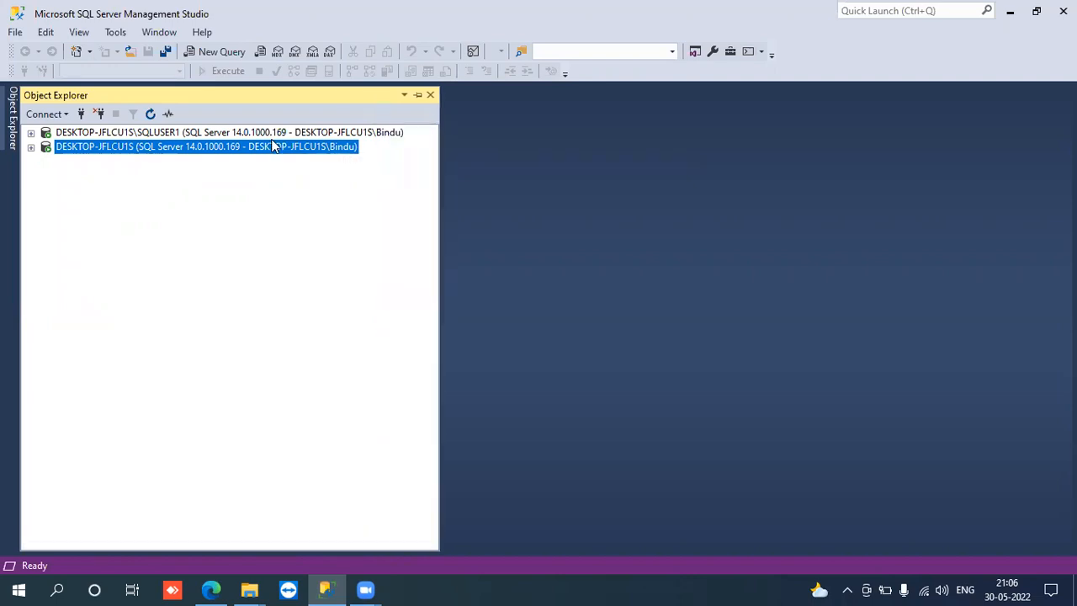
- Disconnect both servers and reconnect to the DESKTOP-JFLCU1S database engine with Windows Authentication
click(99, 116)
click(98, 115)
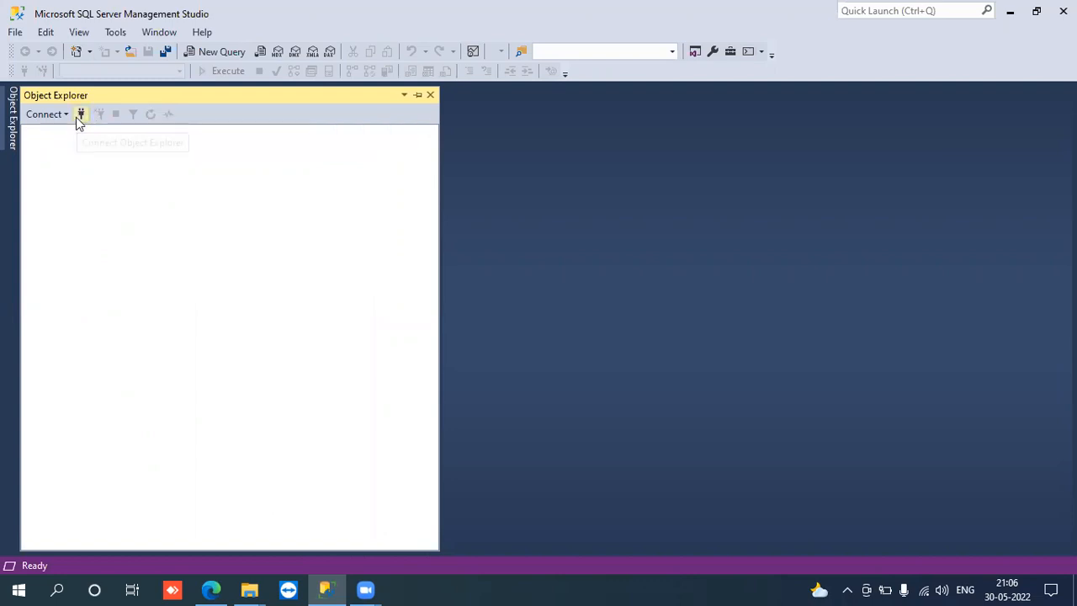
click(77, 116)
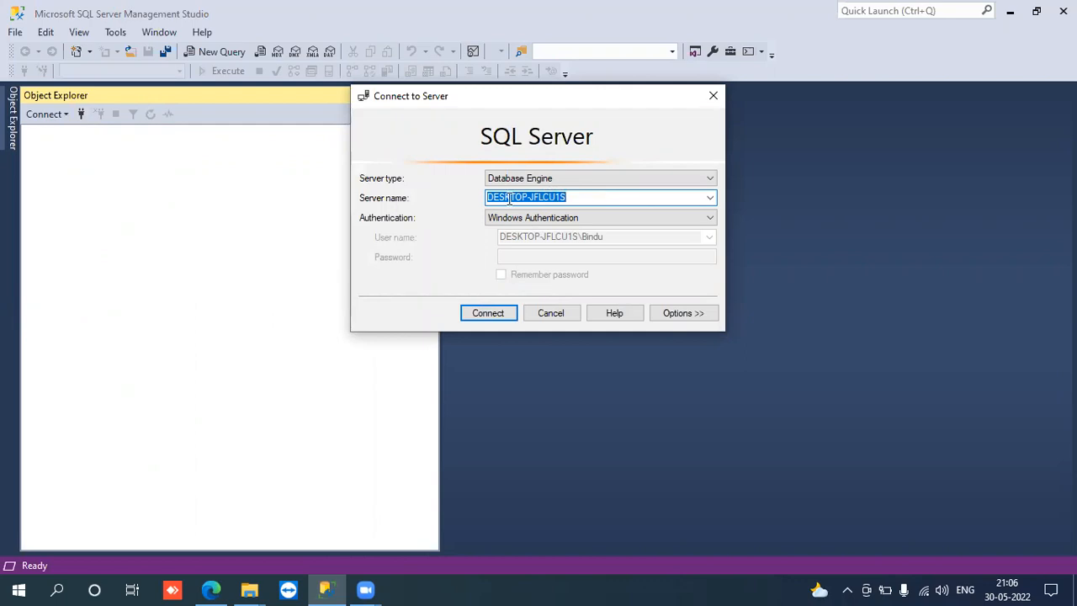
click(488, 313)
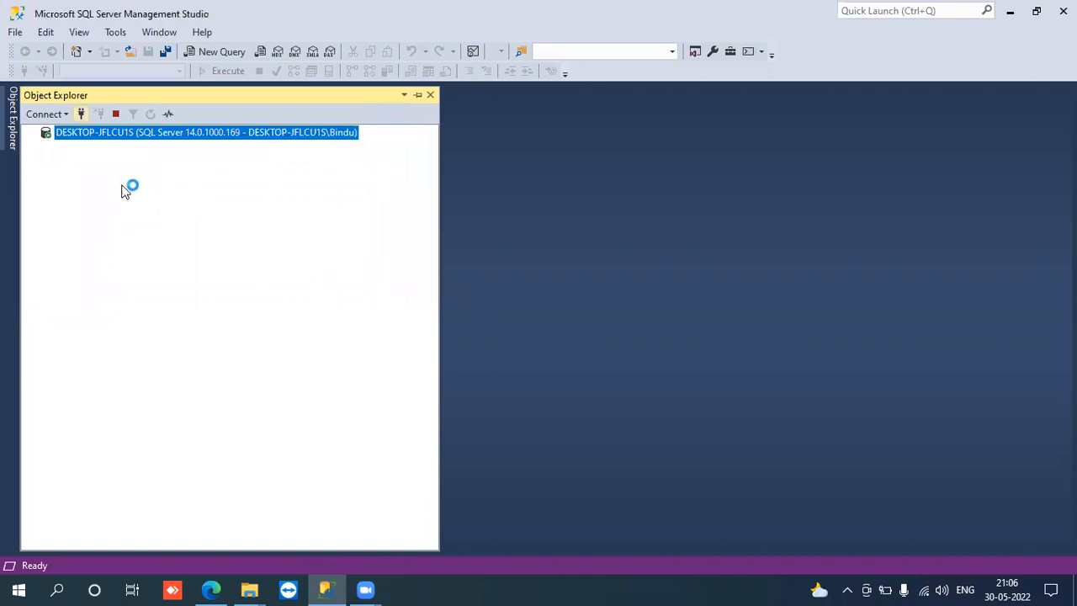
- Connect to the second instance, DESKTOP-JFLCU1S\SQLUSER1, as a database engine with Windows Authentication
click(80, 116)
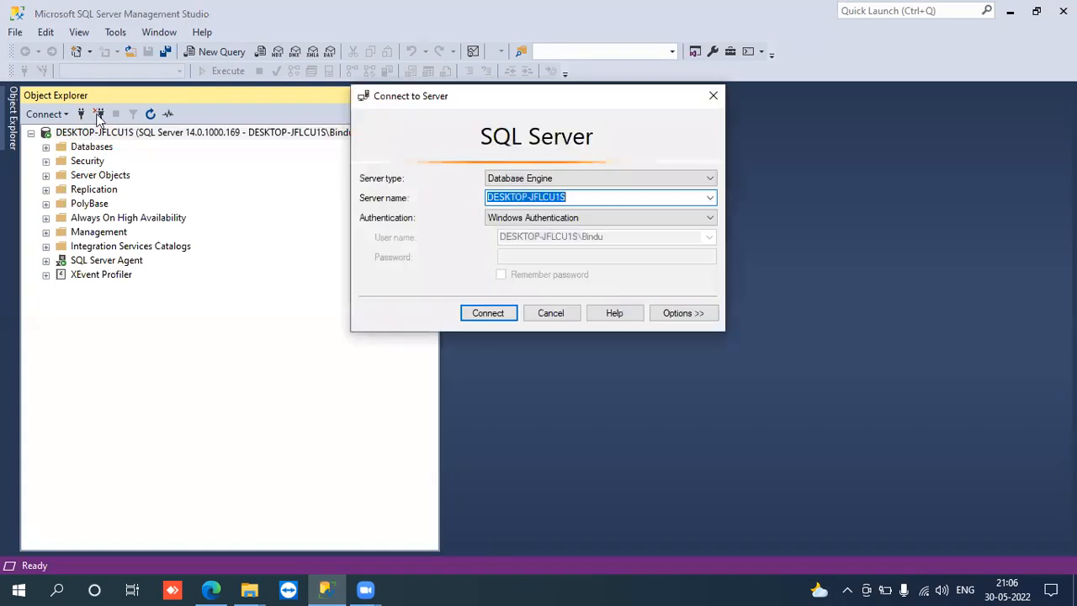
click(710, 198)
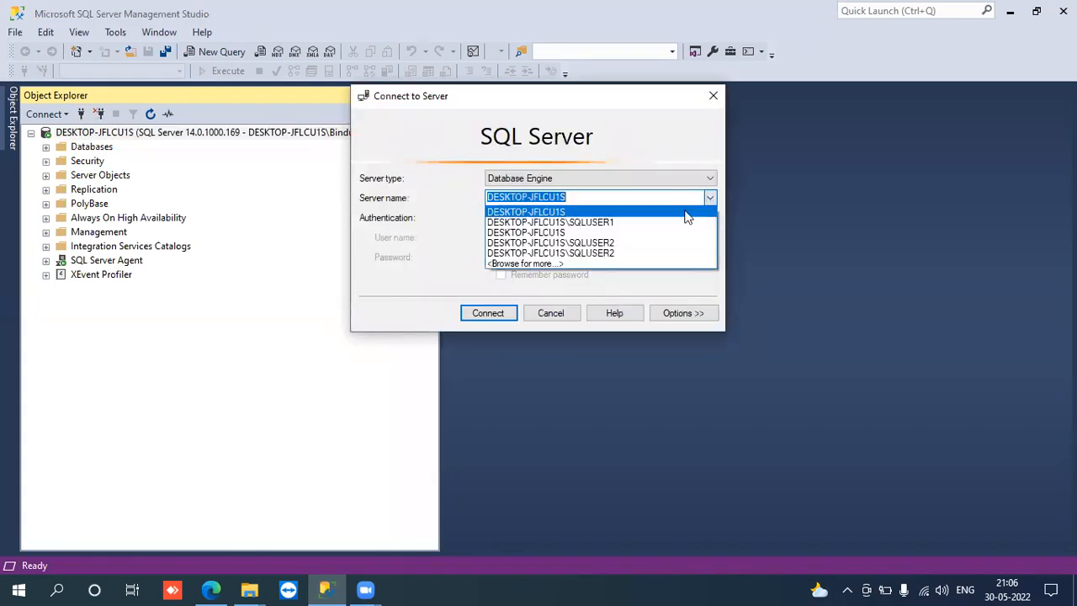
click(602, 223)
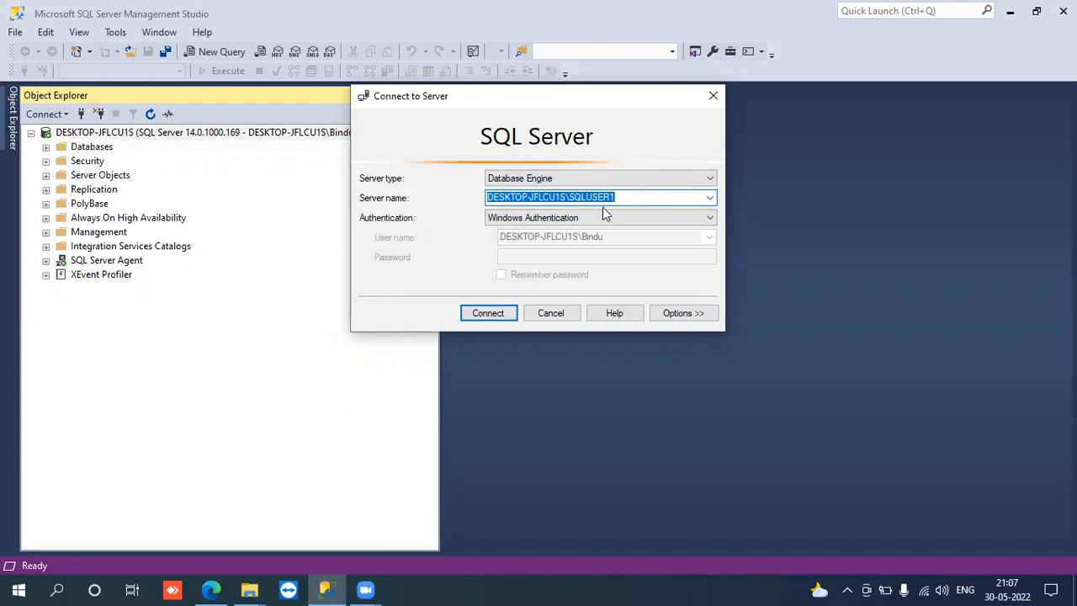
click(475, 308)
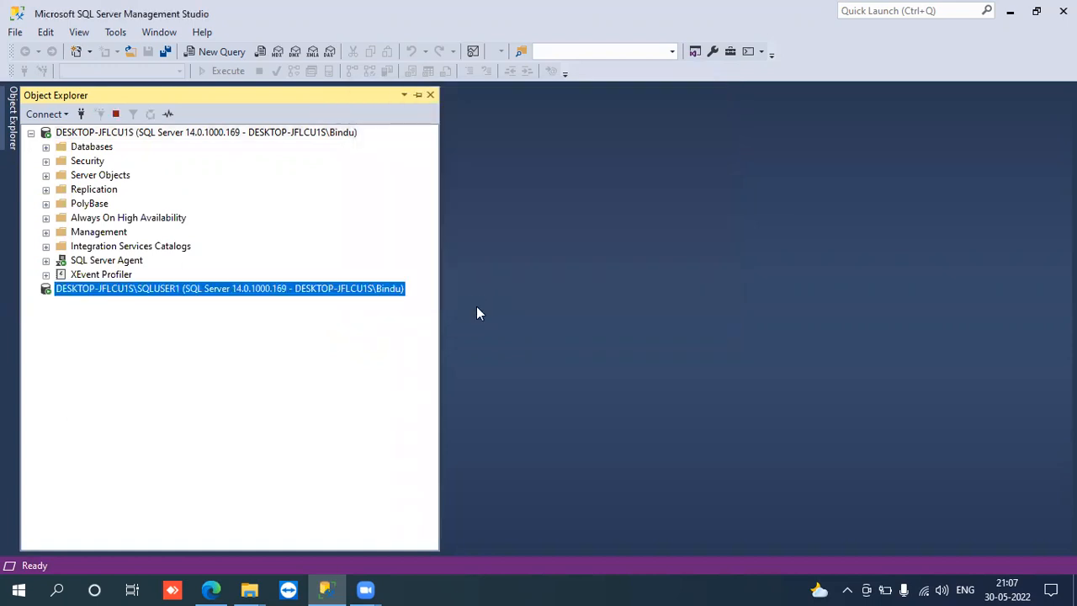
- Examine the existing databases on the DESKTOP-JFLCU1S and DESKTOP-JFLCU1S\SQLUSER1 instances
click(31, 133)
click(31, 147)
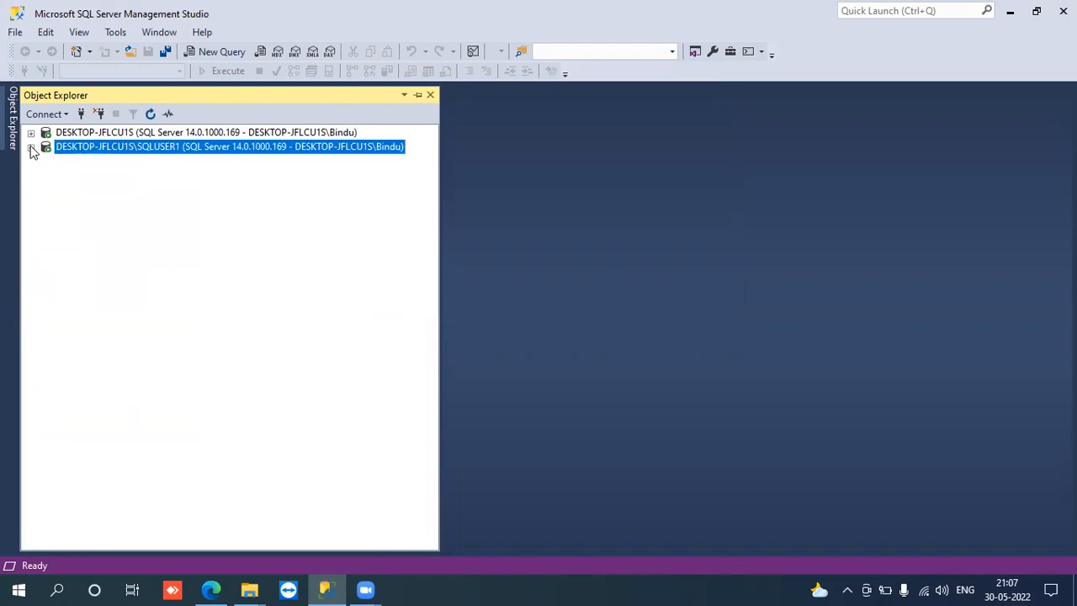
click(31, 133)
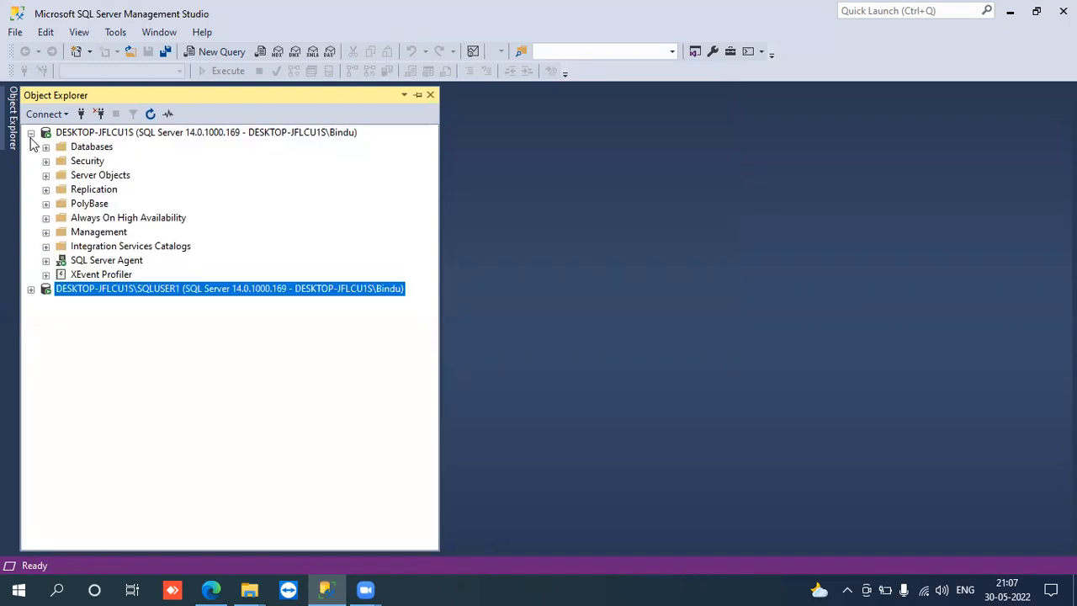
click(46, 147)
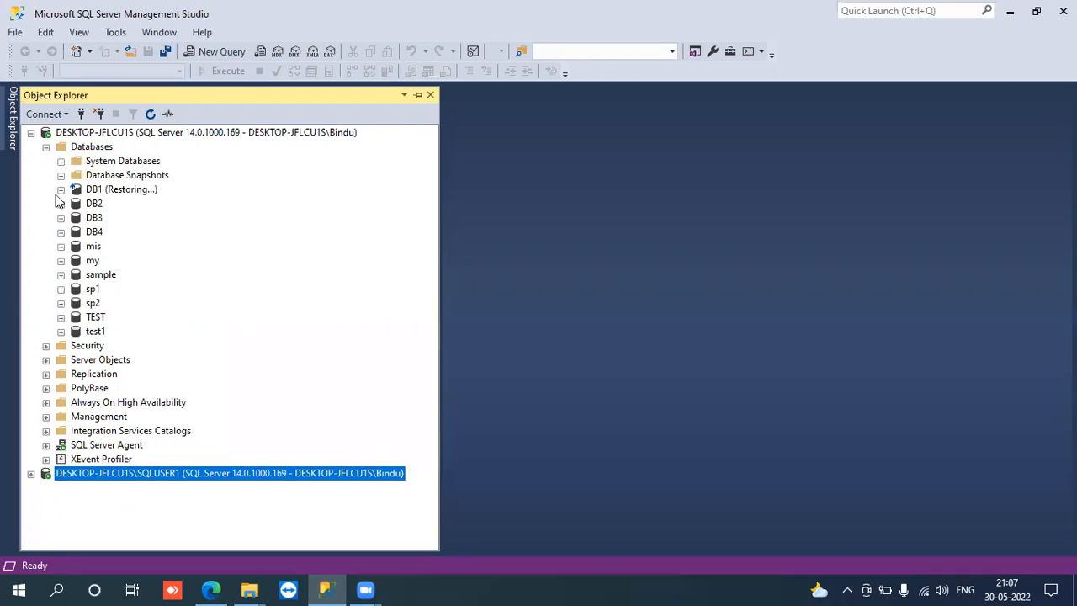
click(46, 147)
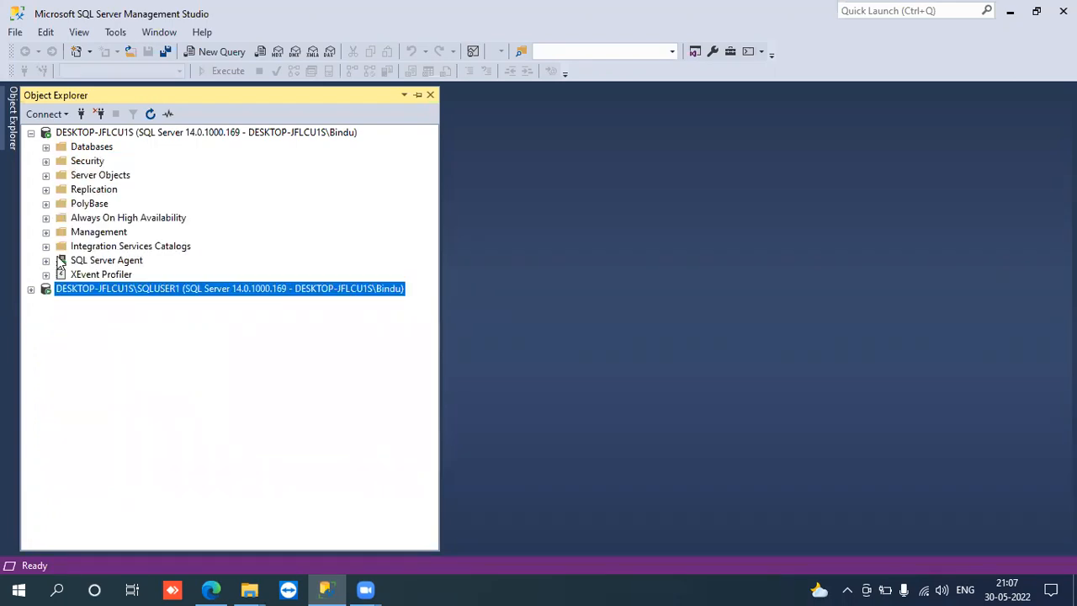
click(31, 289)
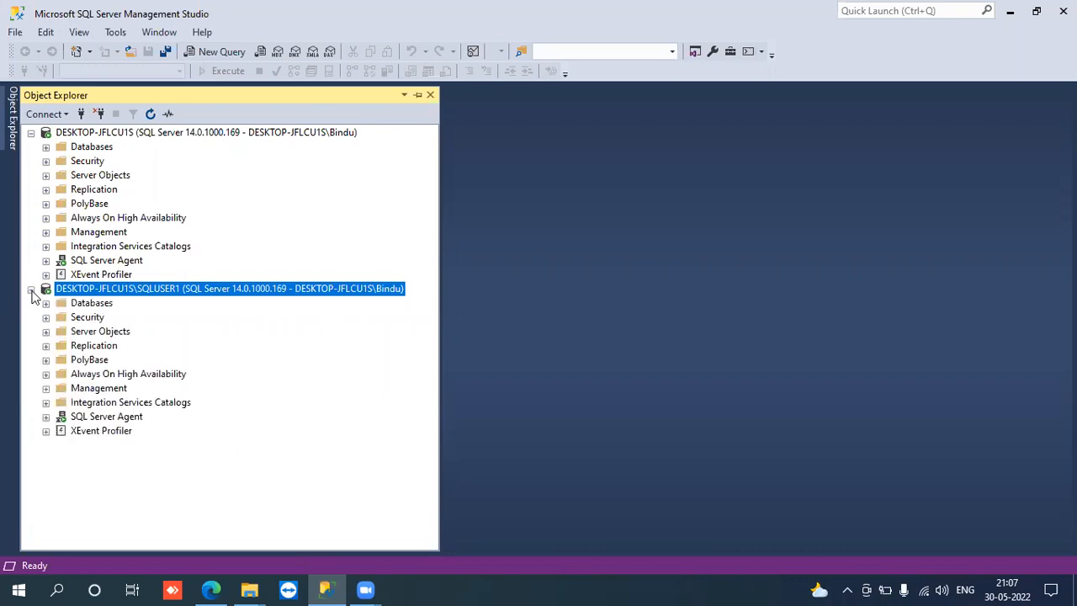
click(47, 304)
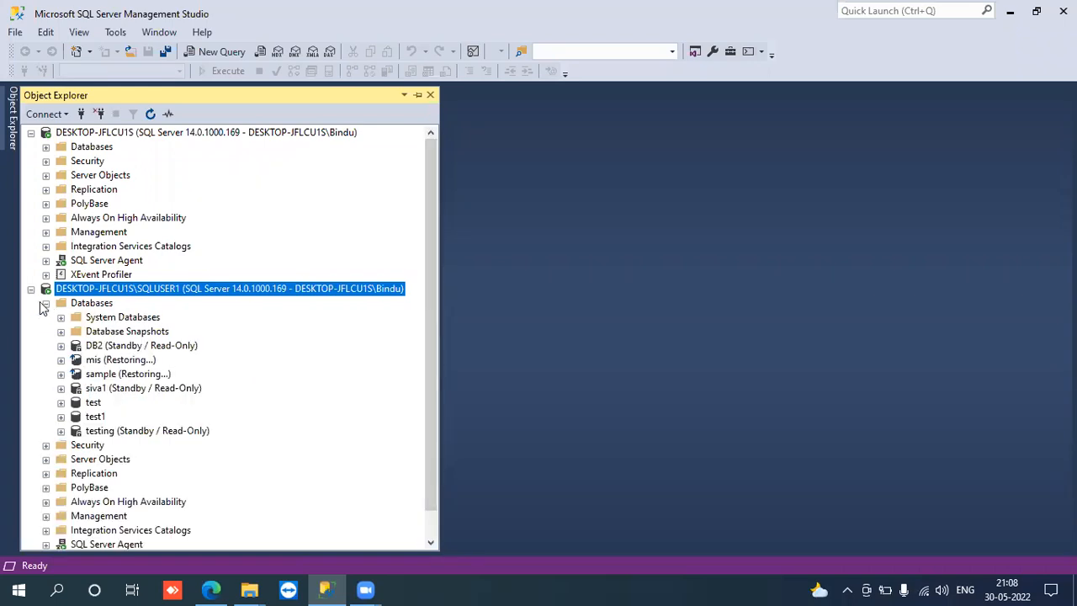
click(33, 291)
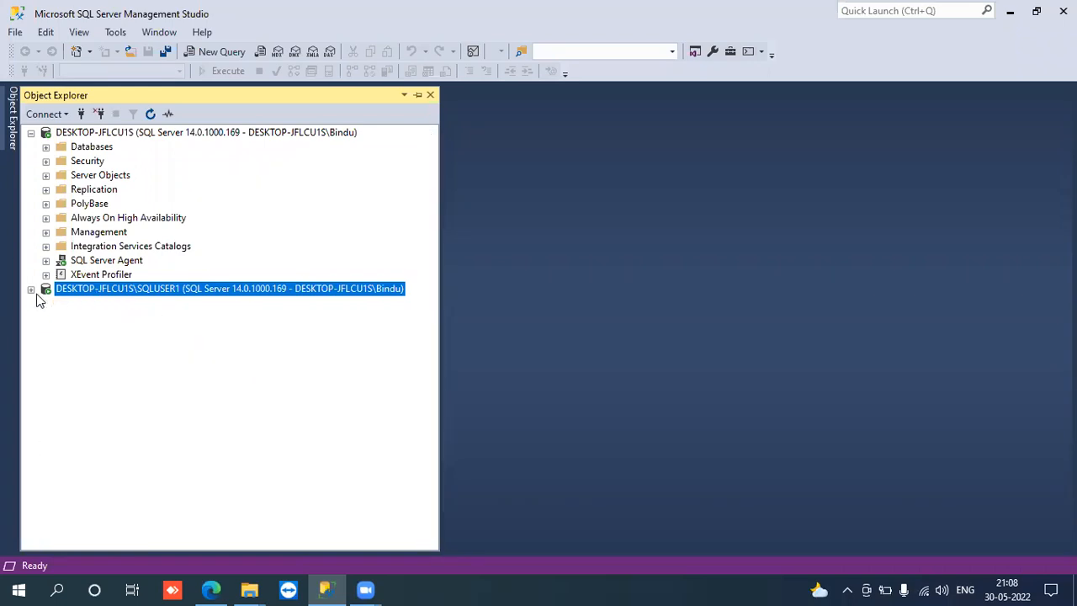
click(46, 147)
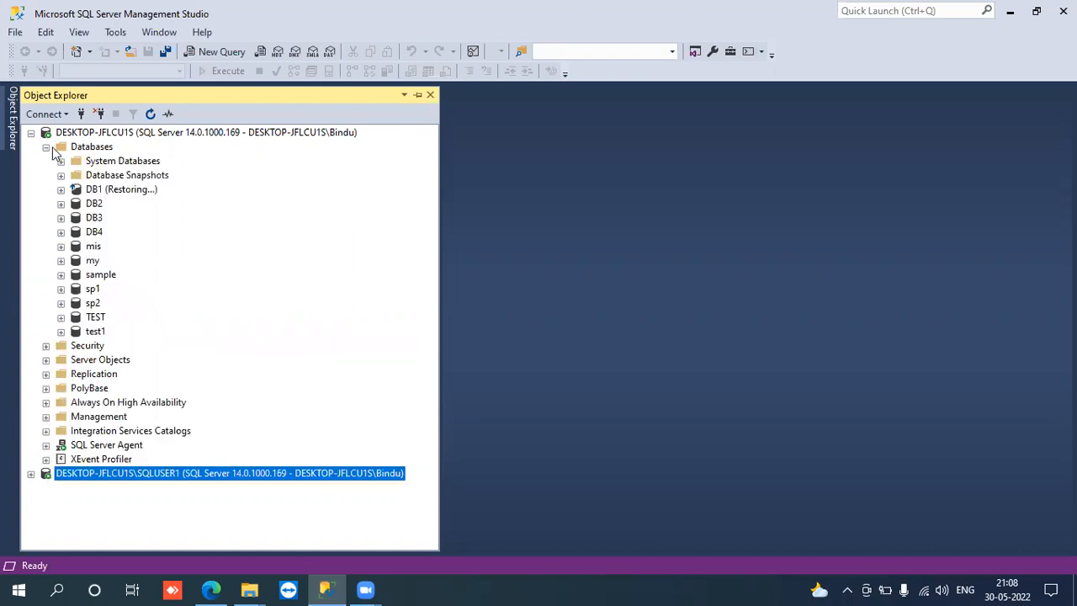
click(48, 147)
- Create a new database named MyDB_Mirror on the DESKTOP-JFLCU1S instance with the default file settings
click(69, 148)
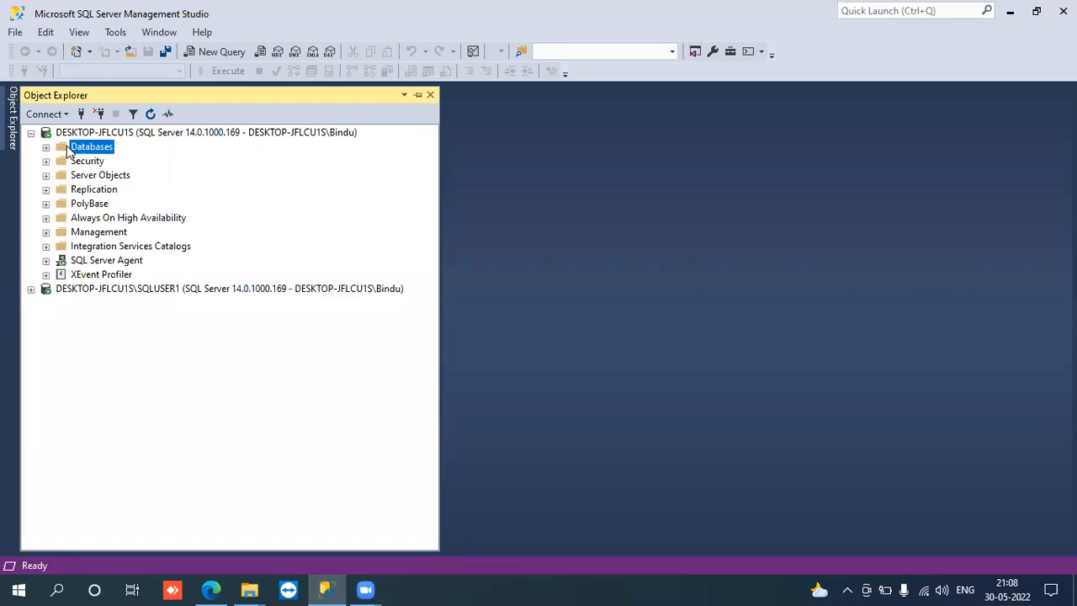
right_click(69, 148)
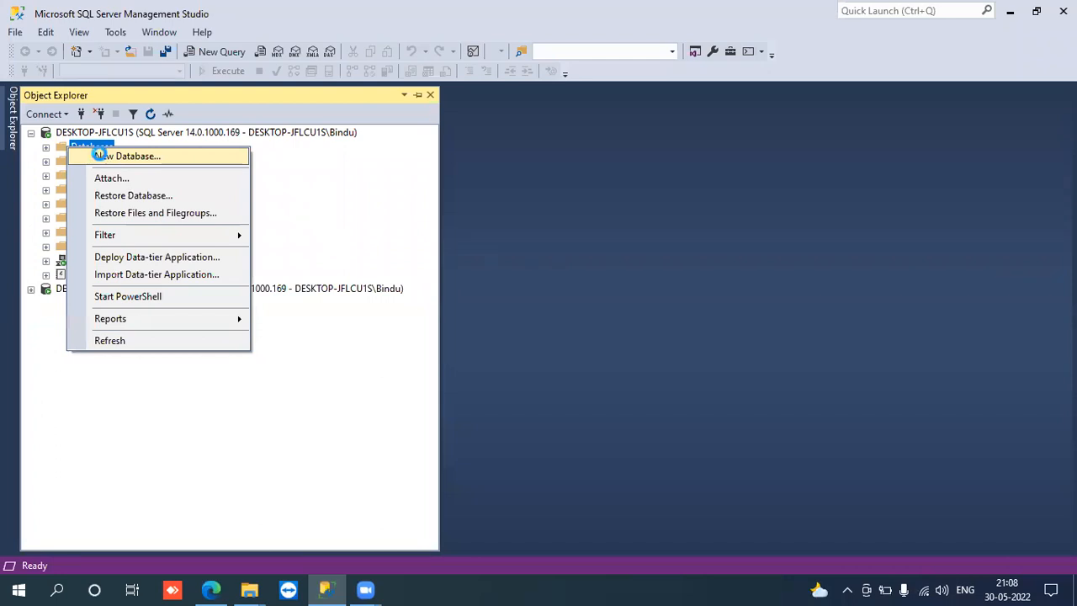
click(98, 153)
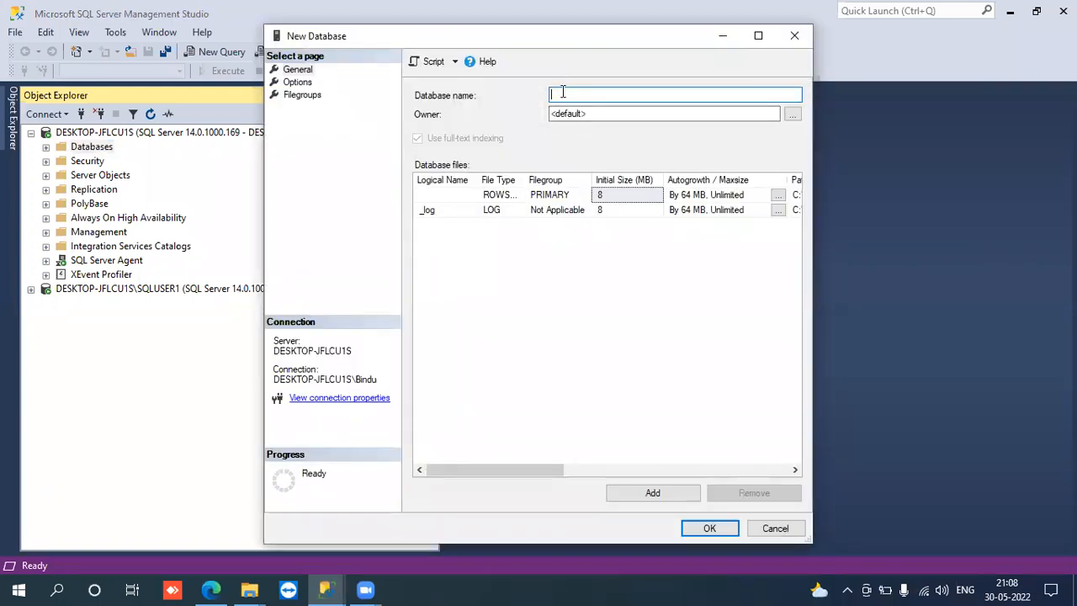
text(MyDB_Mirr)
key(BackSpace)
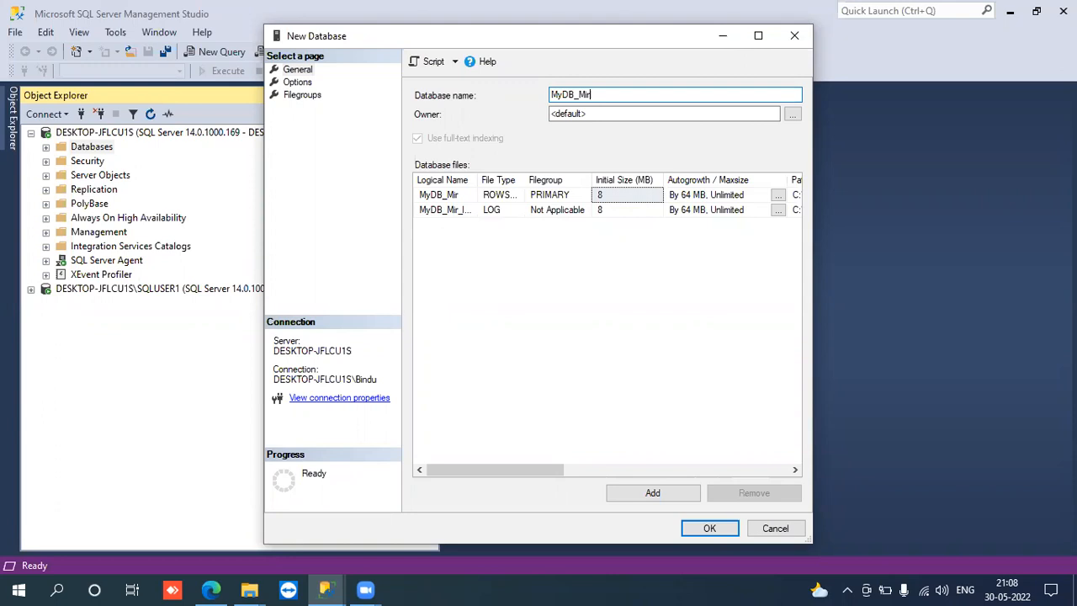
text(ror)
key(Return)
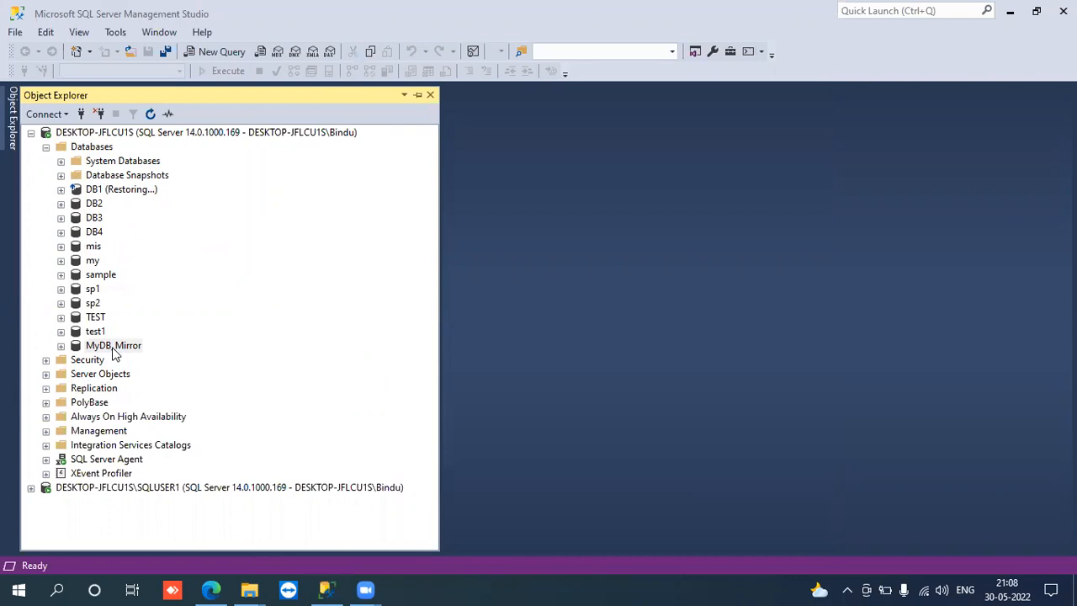
- Check the database lists of DESKTOP-JFLCU1S and DESKTOP-JFLCU1S\SQLUSER1 for the MyDB_Mirror database
click(46, 147)
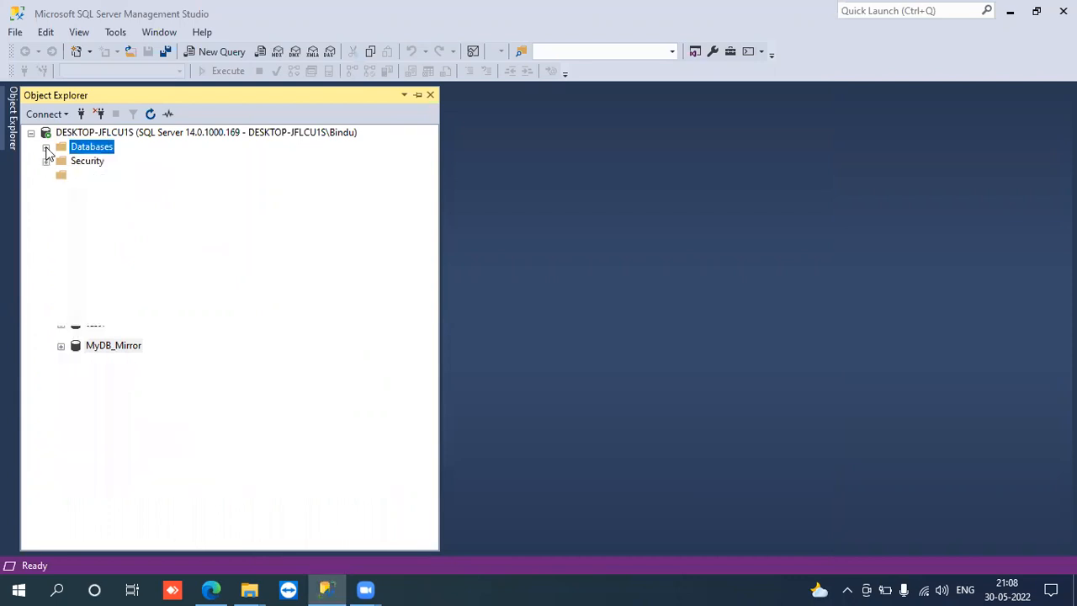
click(46, 147)
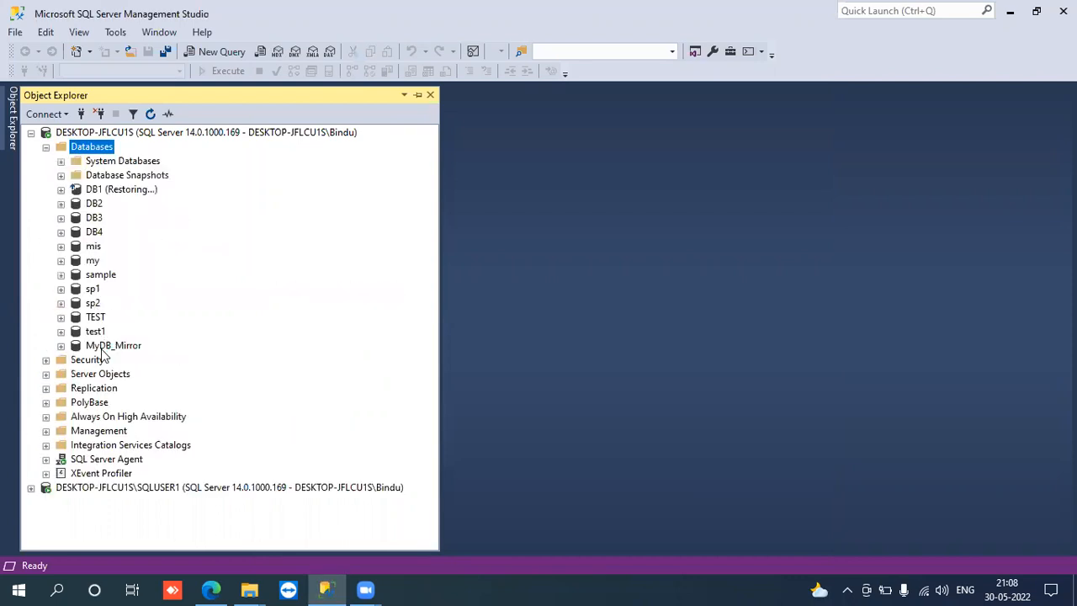
click(102, 348)
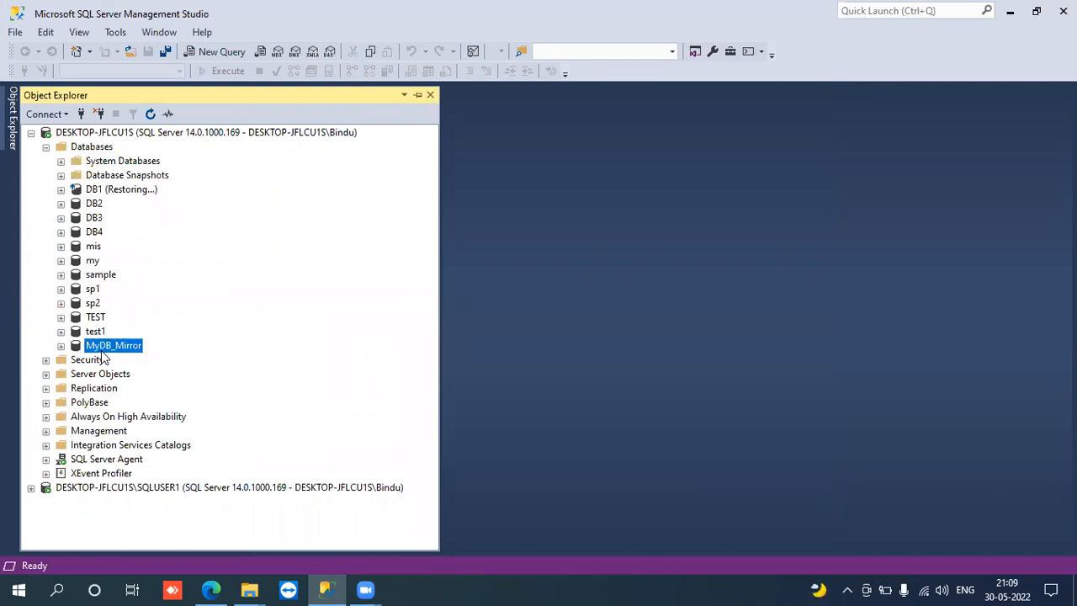
click(31, 488)
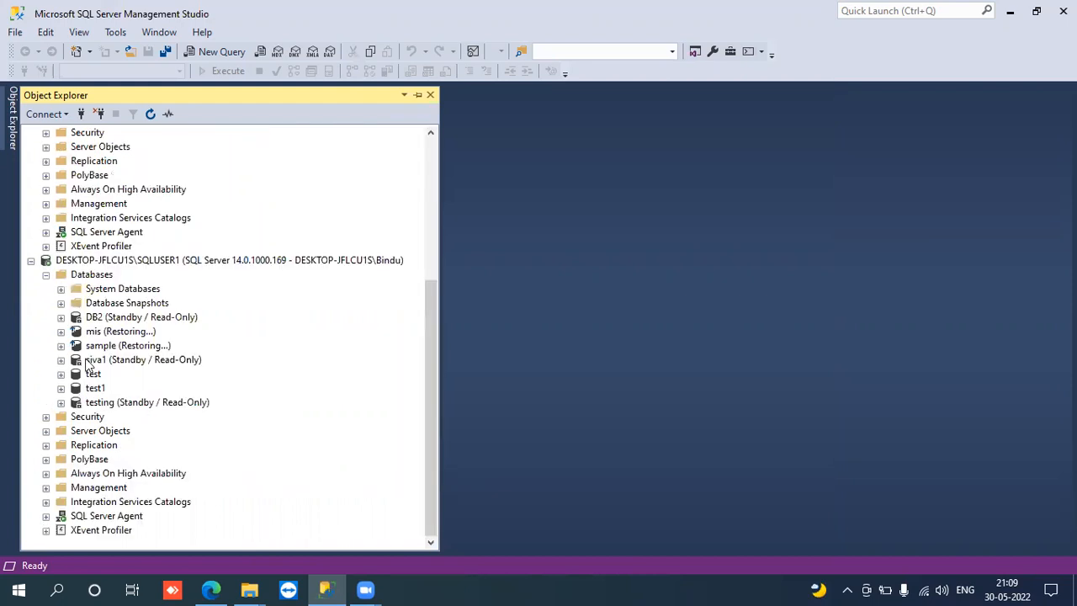
click(47, 276)
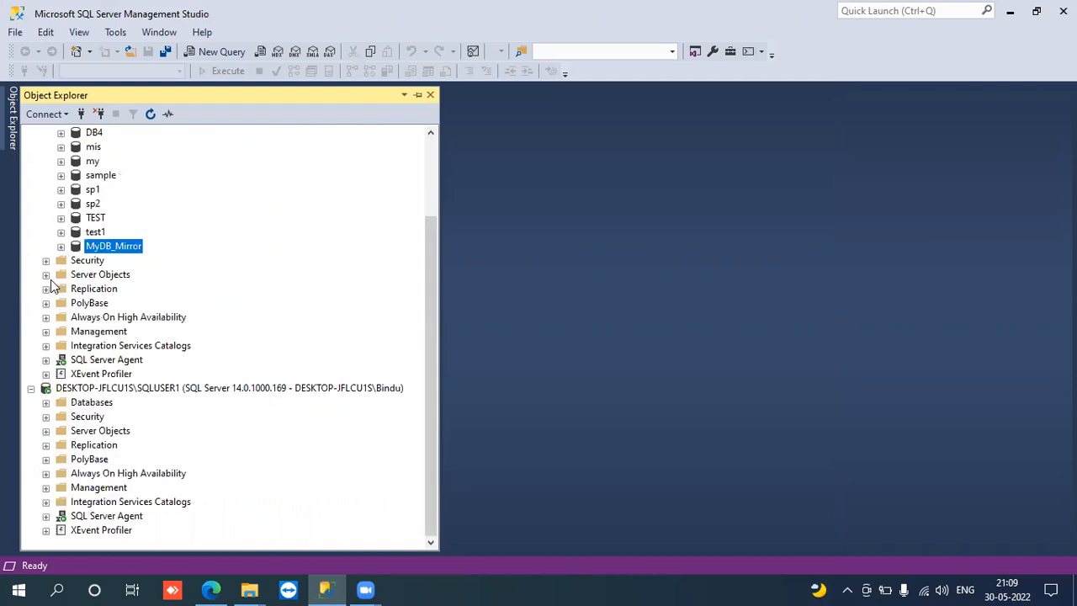
click(432, 157)
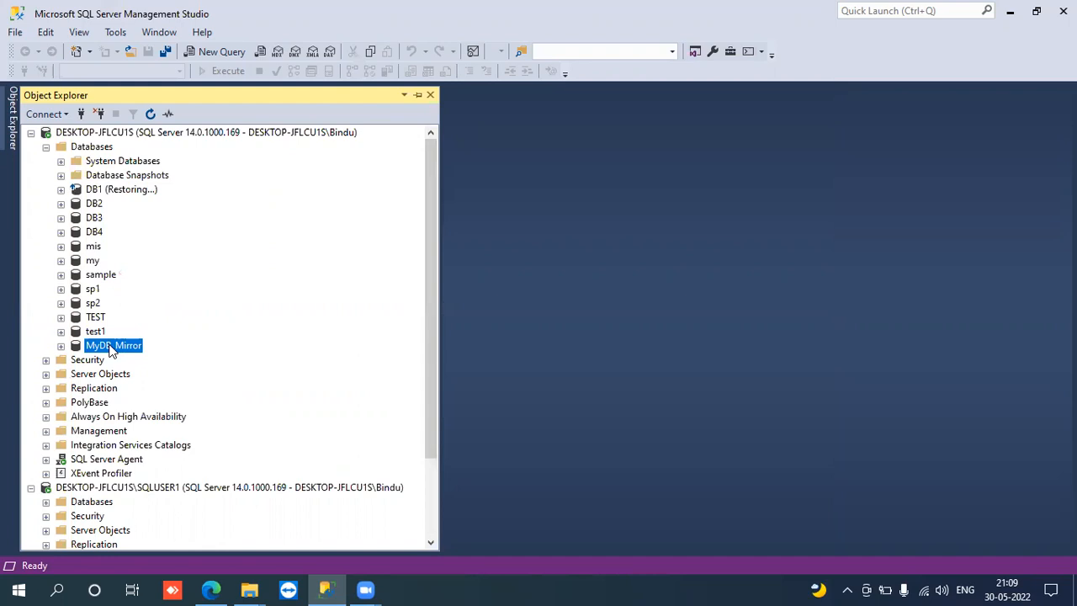
- Set up a full backup of the MyDB_Mirror database on DESKTOP-JFLCU1S and remove its default disk destination
right_click(110, 350)
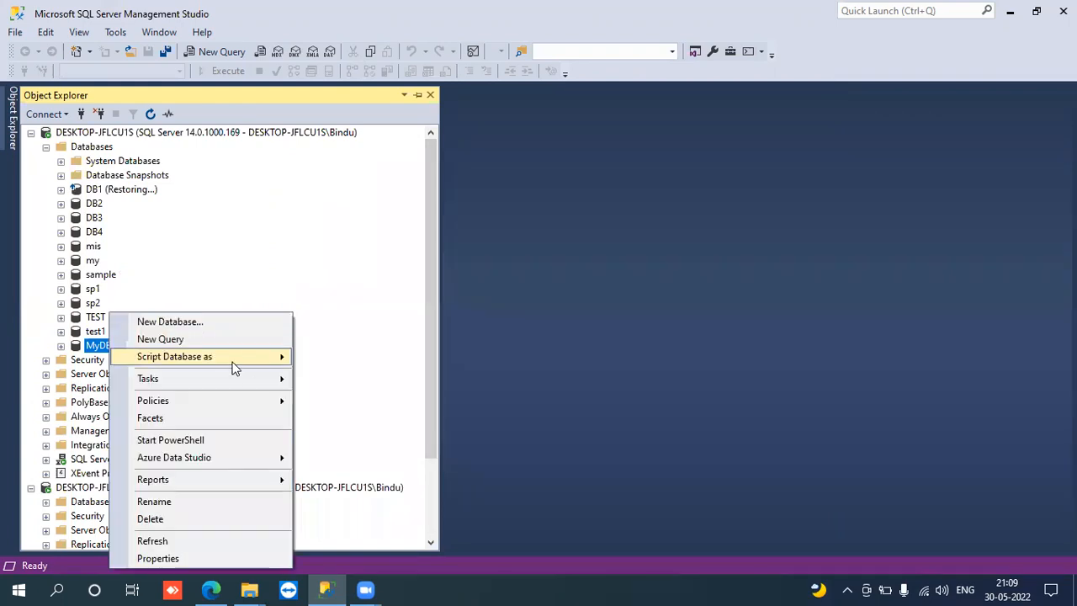
mouse_move(250, 381)
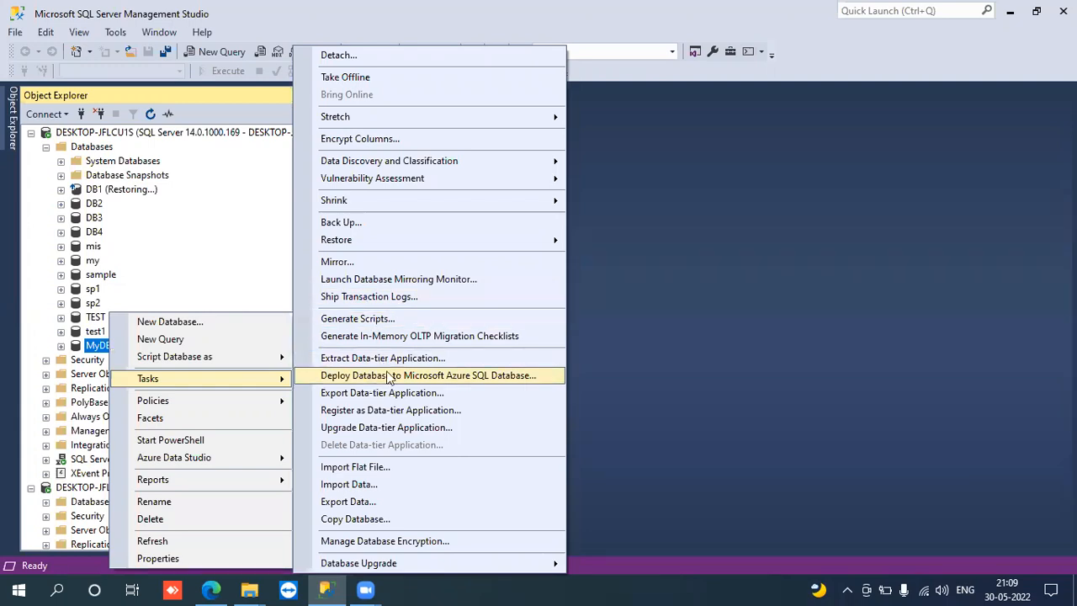
click(371, 223)
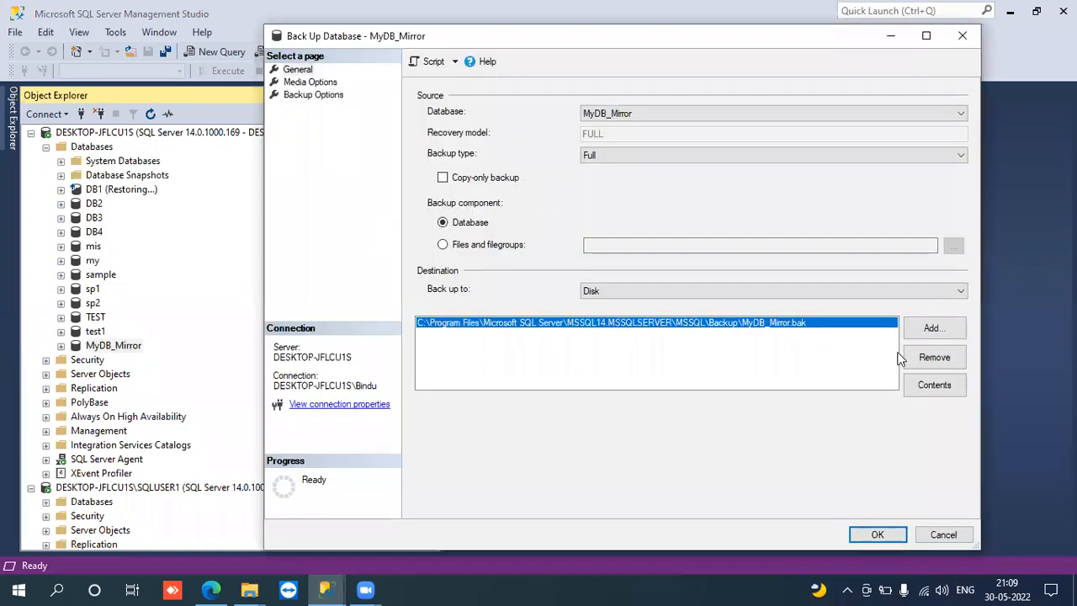
click(911, 361)
- Add a disk destination for the full backup and choose the D:\Backups folder as its location
click(928, 331)
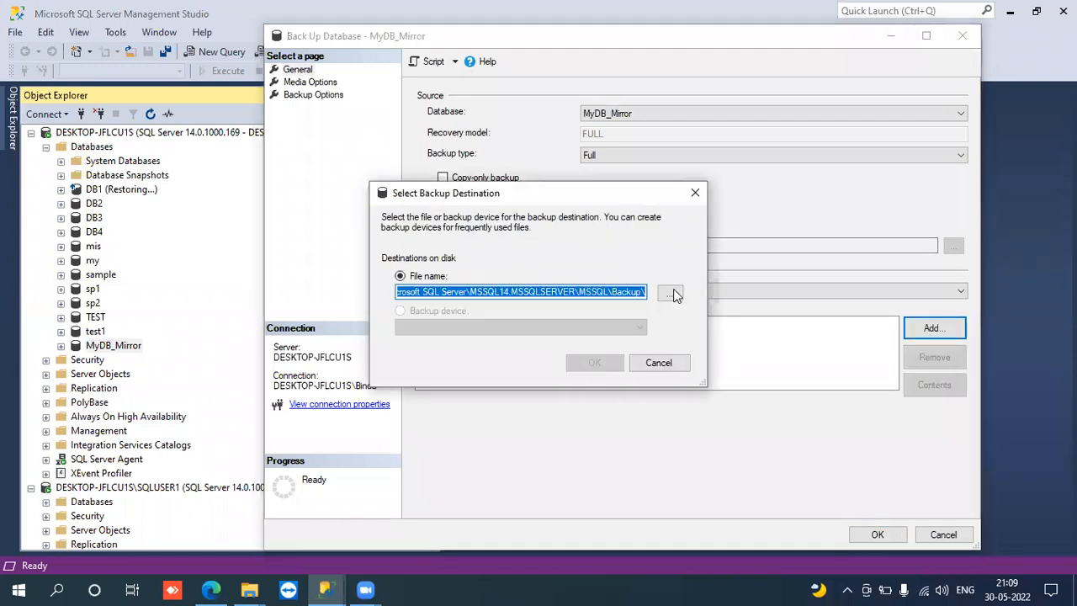
click(673, 290)
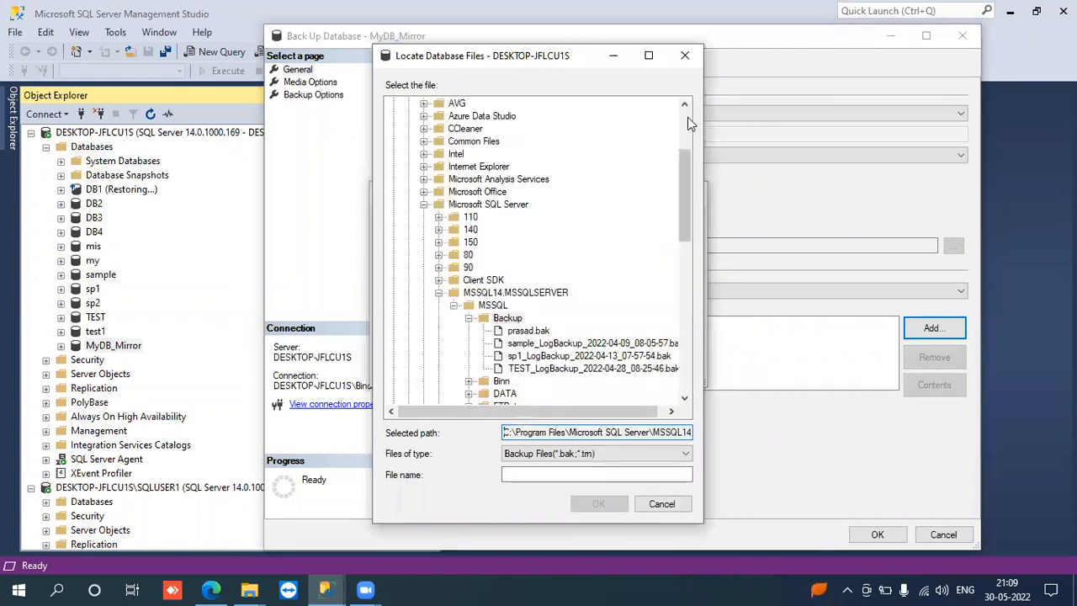
click(688, 119)
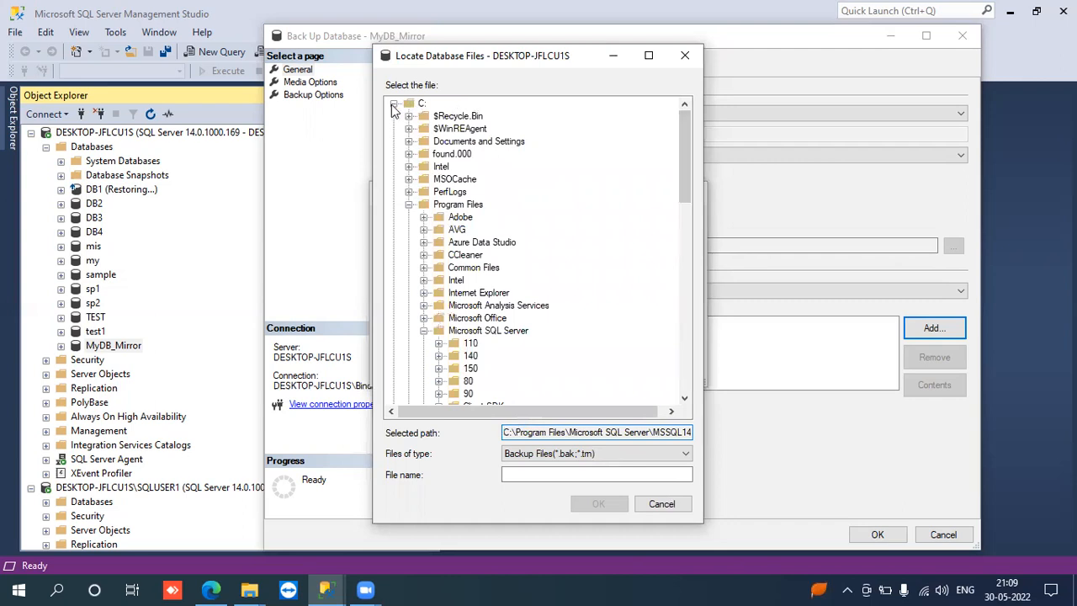
click(393, 103)
click(415, 119)
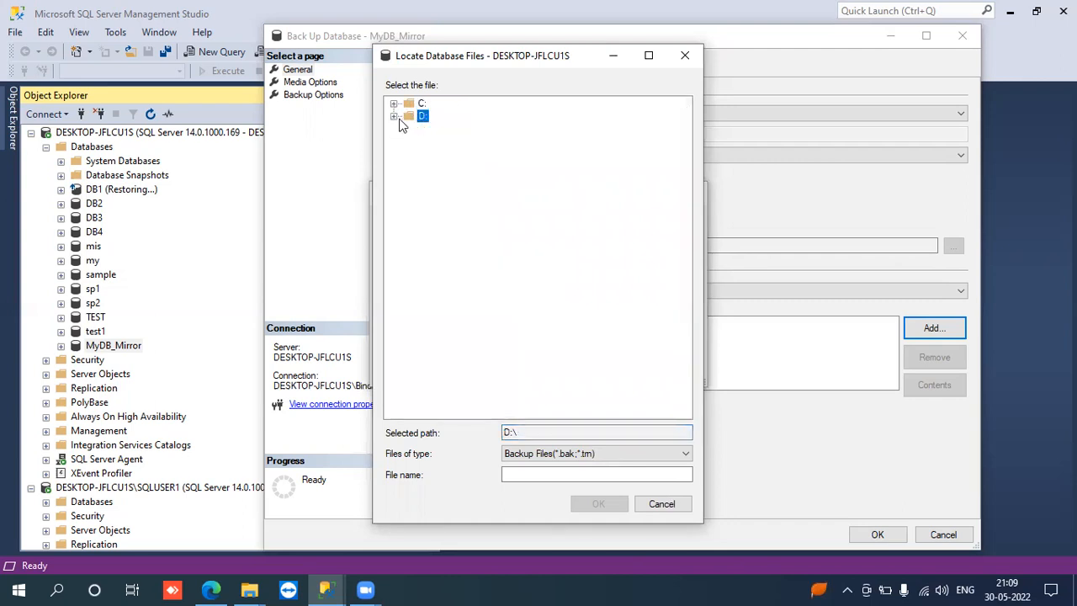
click(395, 117)
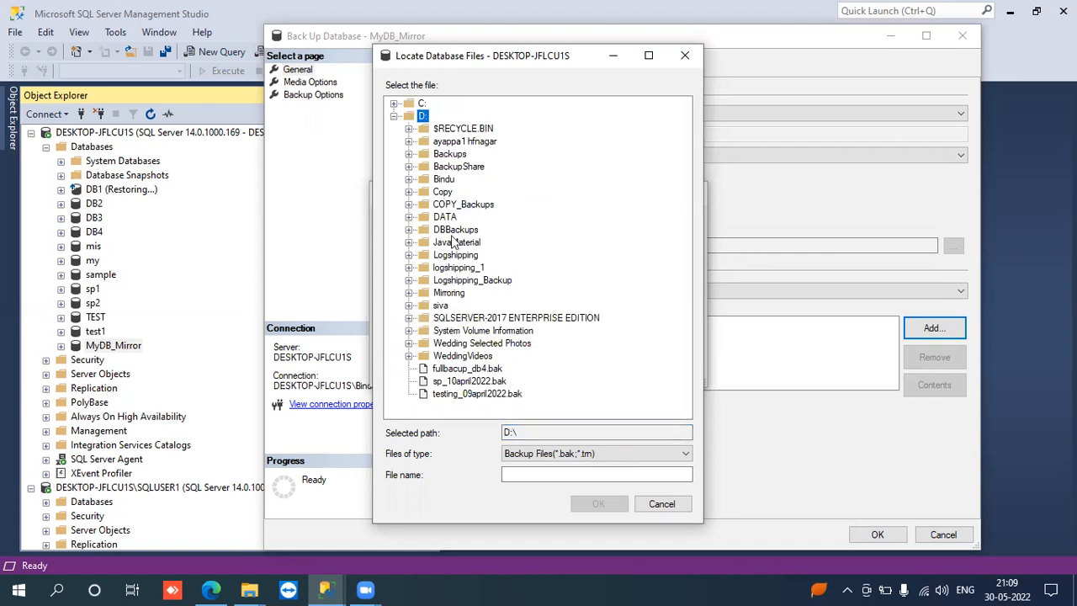
click(409, 229)
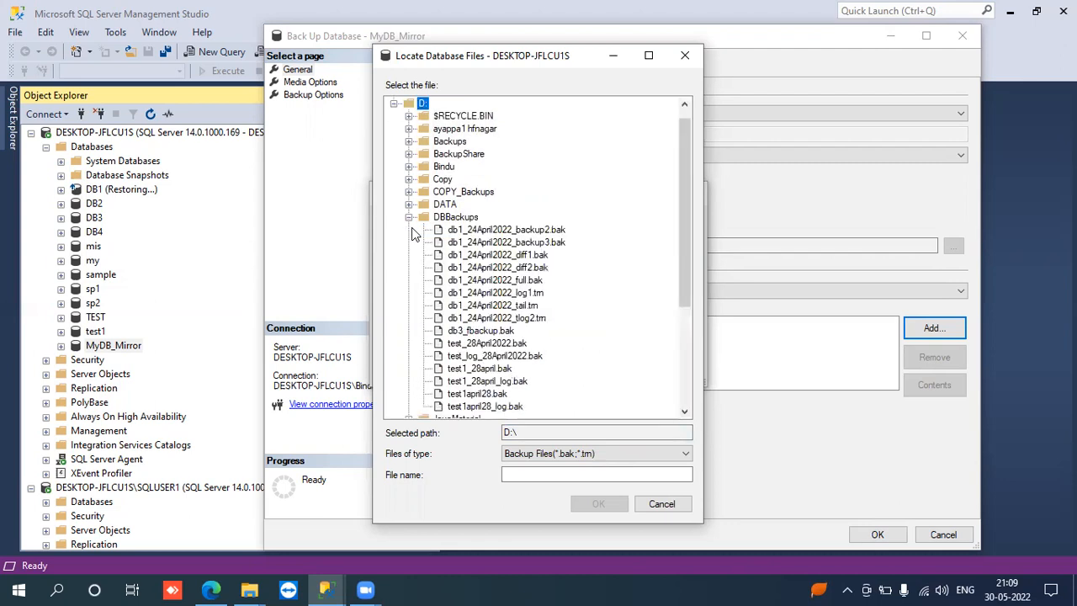
click(438, 142)
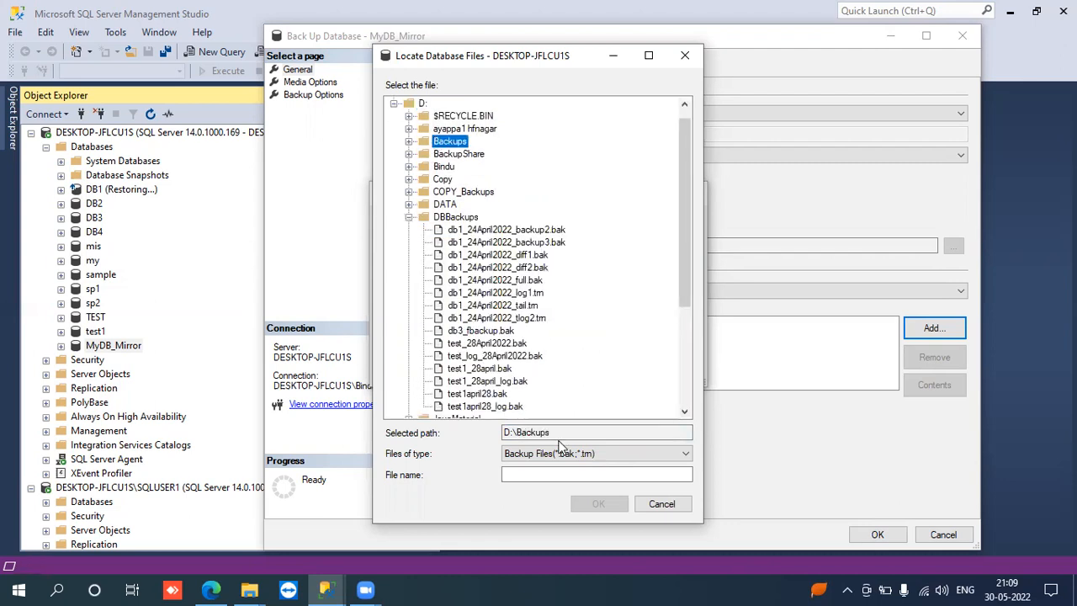
- Name the backup file MyDB_Mirror.bak and run the full backup of MyDB_Mirror
click(522, 473)
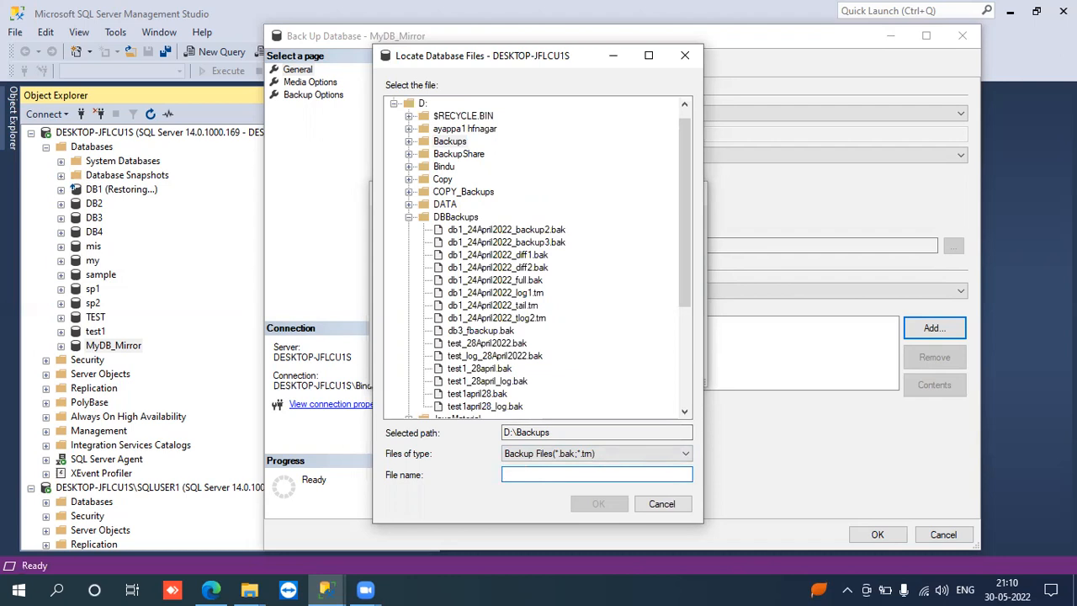
text(My)
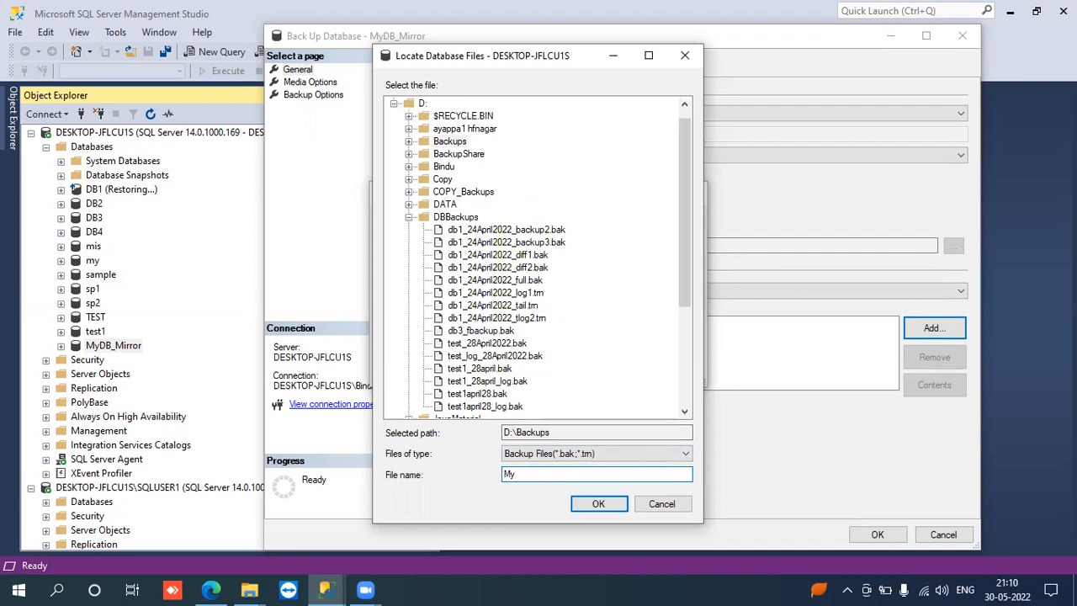
text(DB_Mirror.bak)
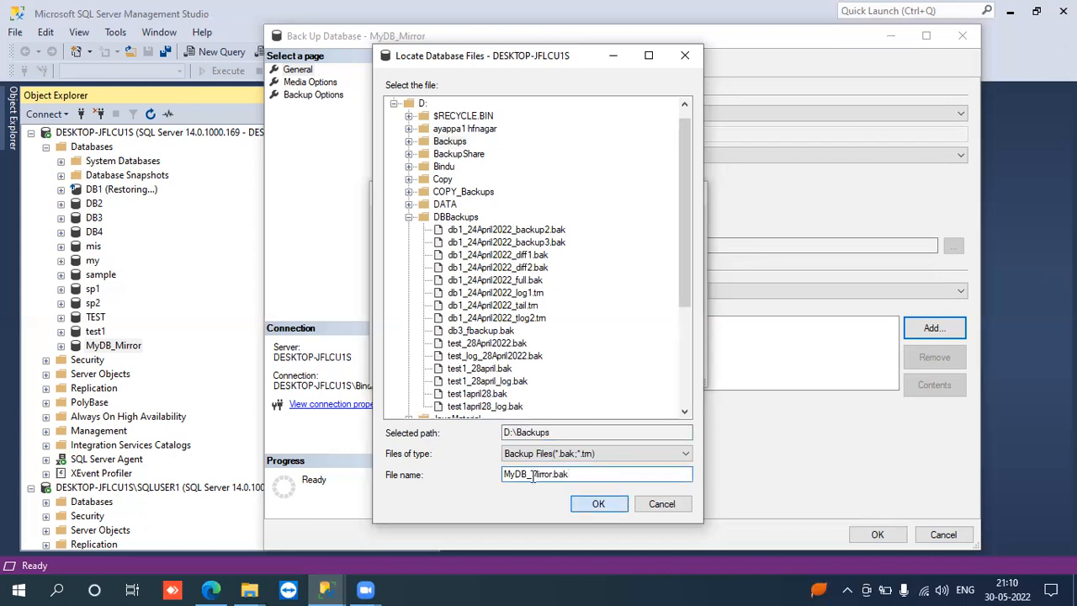
key(Return)
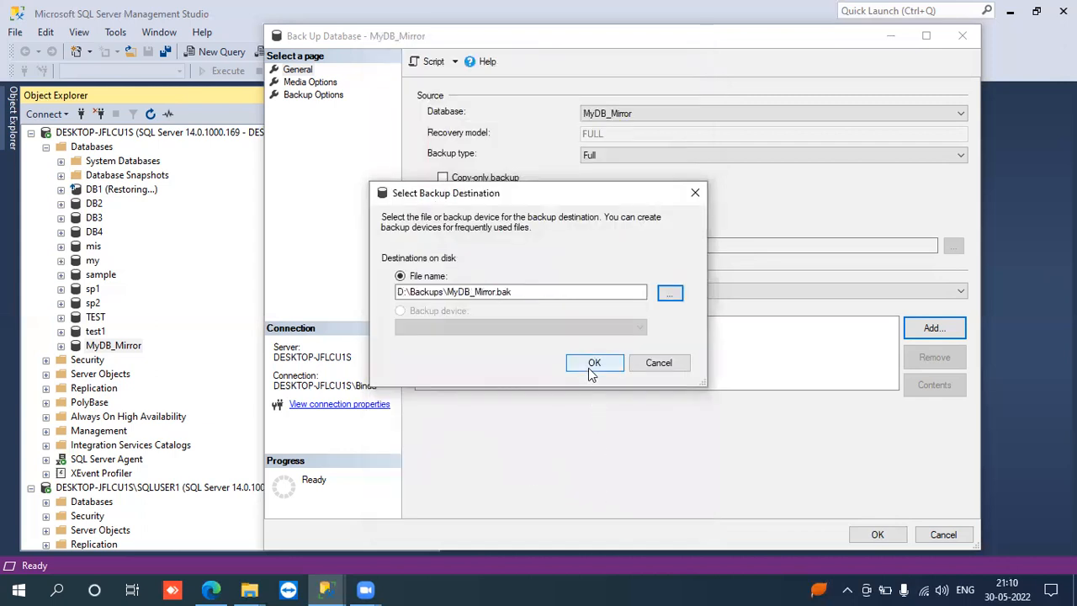
click(593, 362)
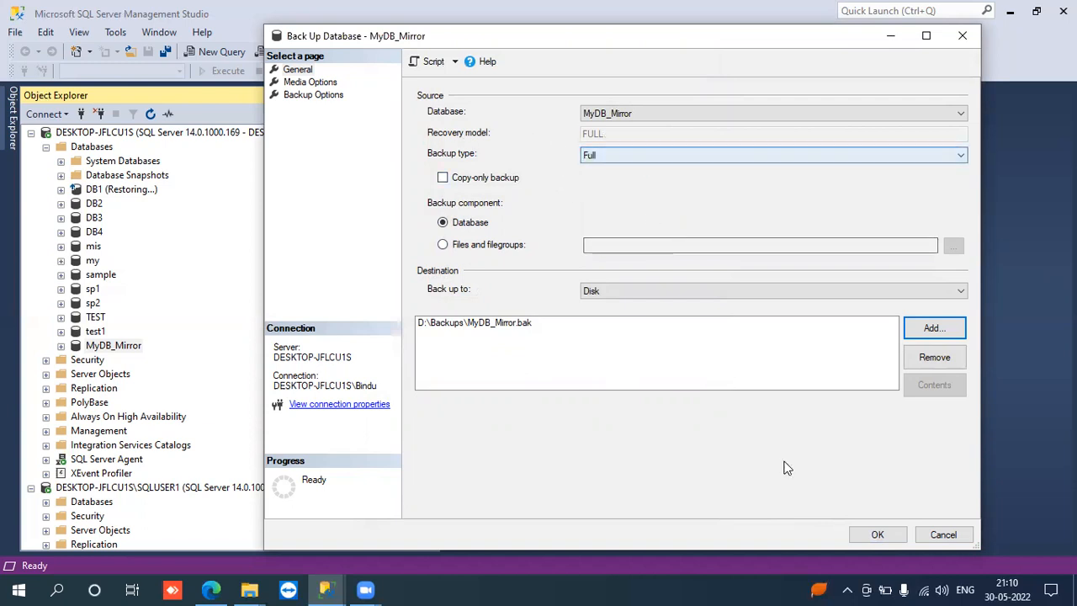
key(Return)
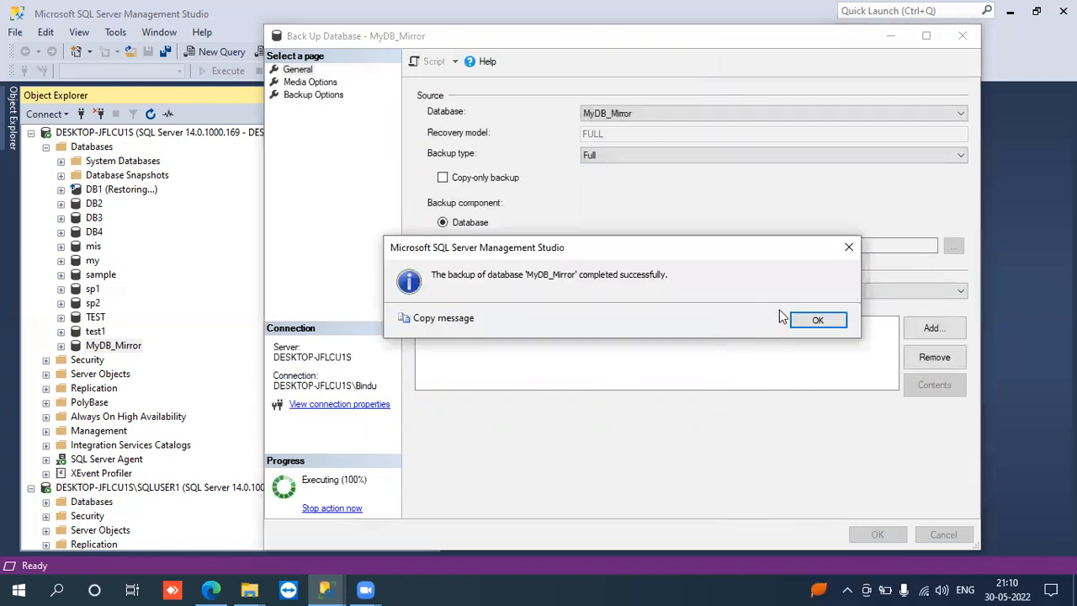
click(813, 321)
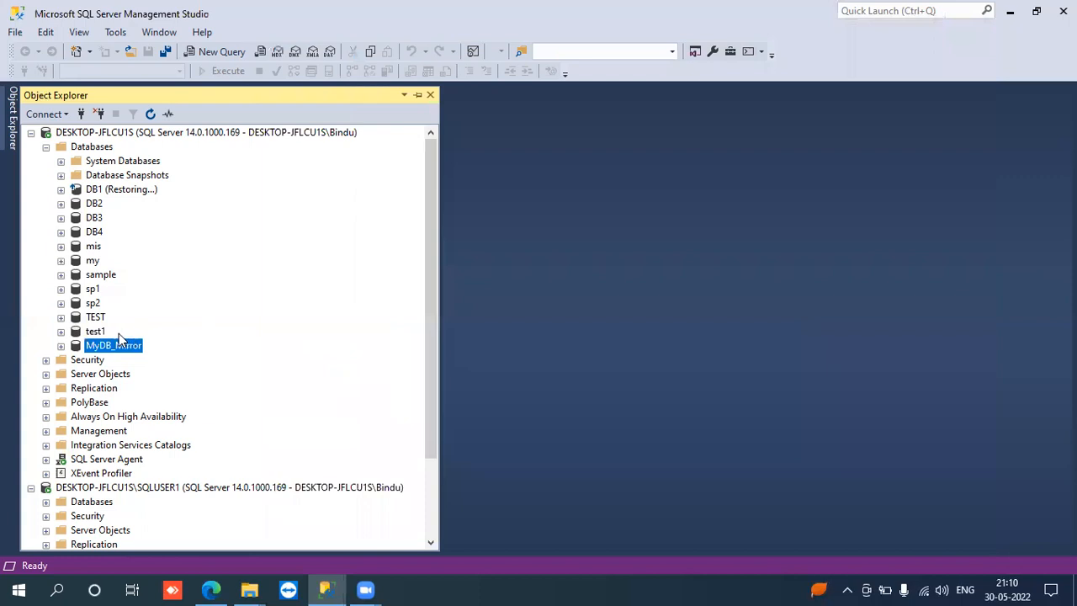
- Set up a Transaction Log backup of the MyDB_Mirror database and remove the existing MyDB_Mirror.bak destination
right_click(93, 352)
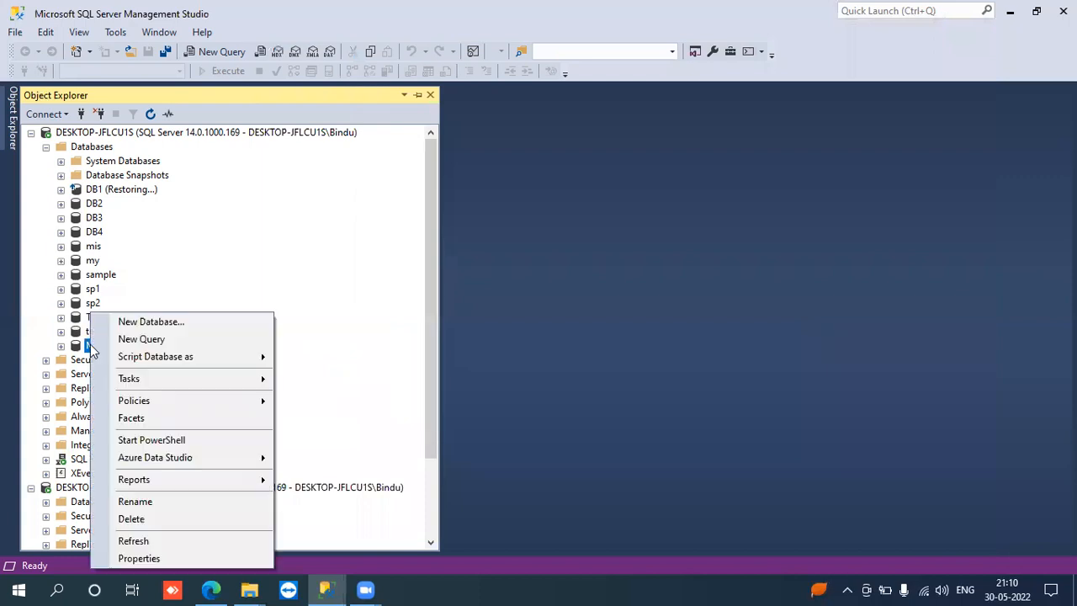
mouse_move(200, 378)
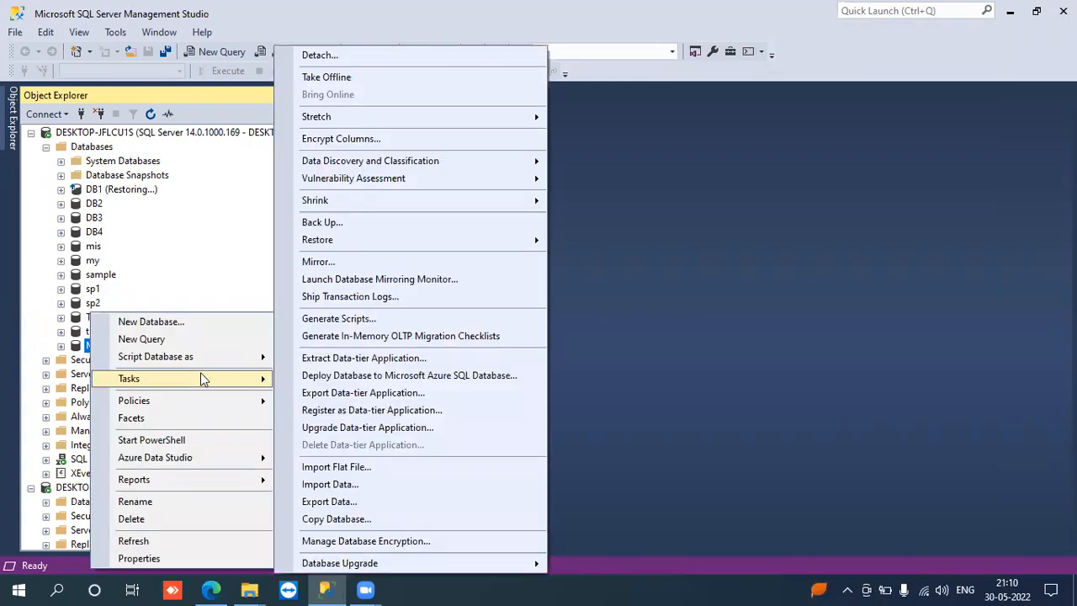
click(322, 223)
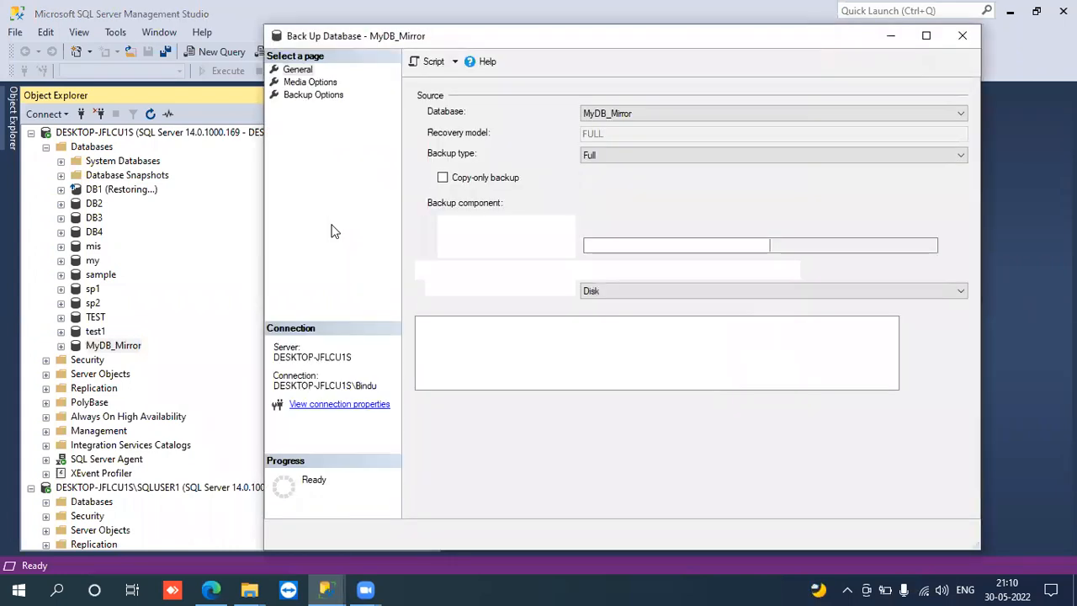
click(621, 154)
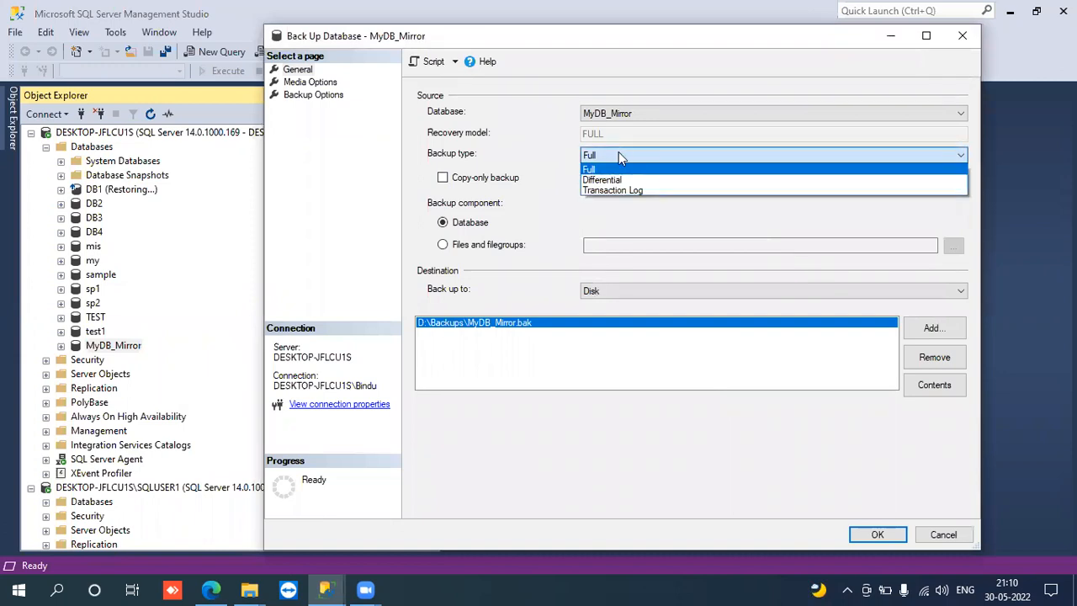
click(599, 192)
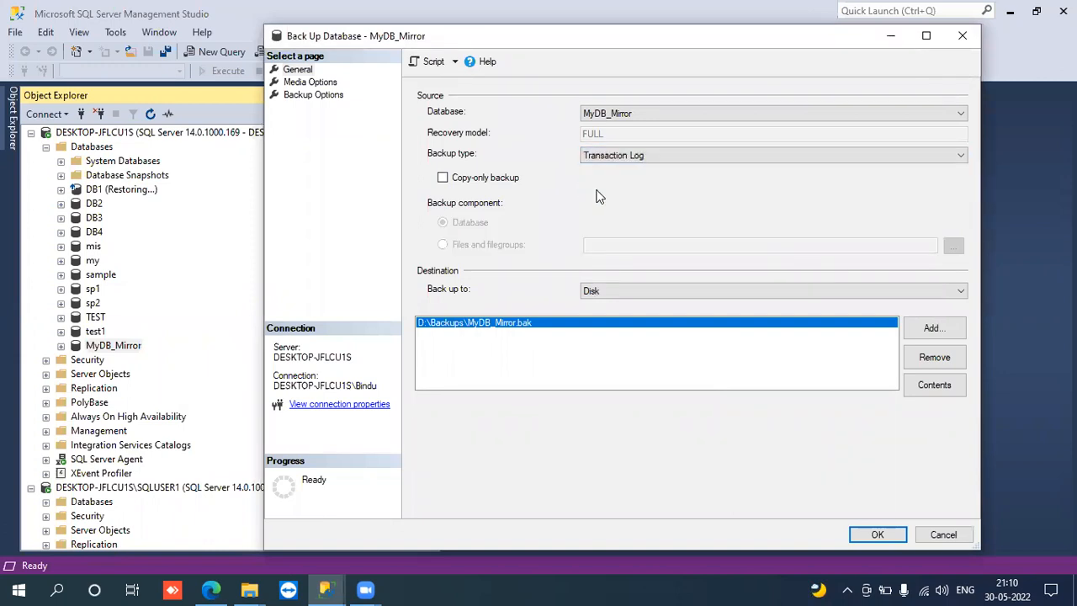
click(932, 360)
- Add a disk destination for the transaction log backup, located in the D:\Backups folder
click(932, 329)
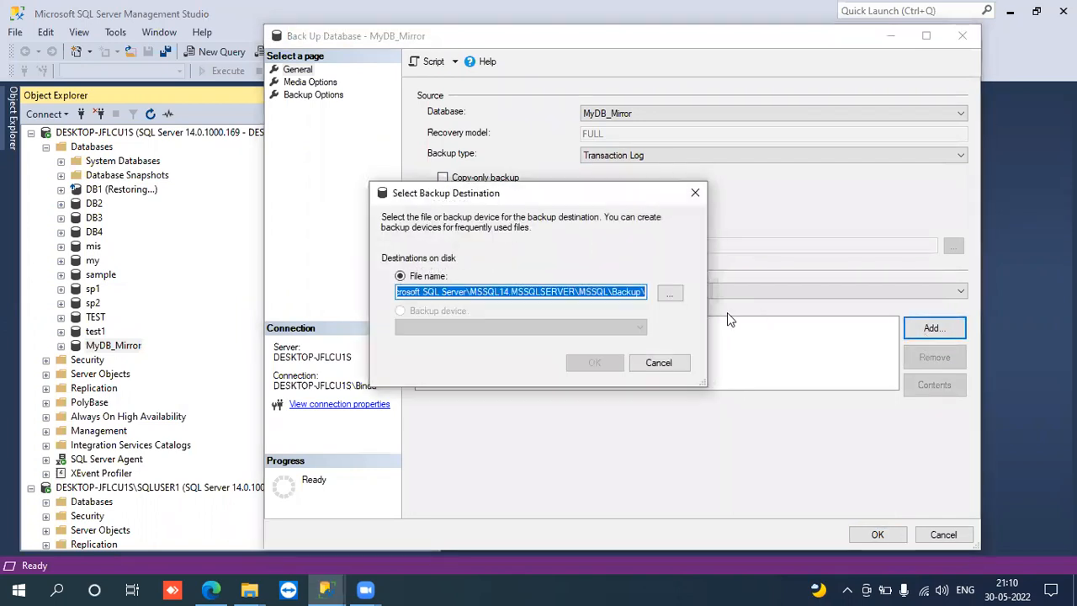
click(670, 292)
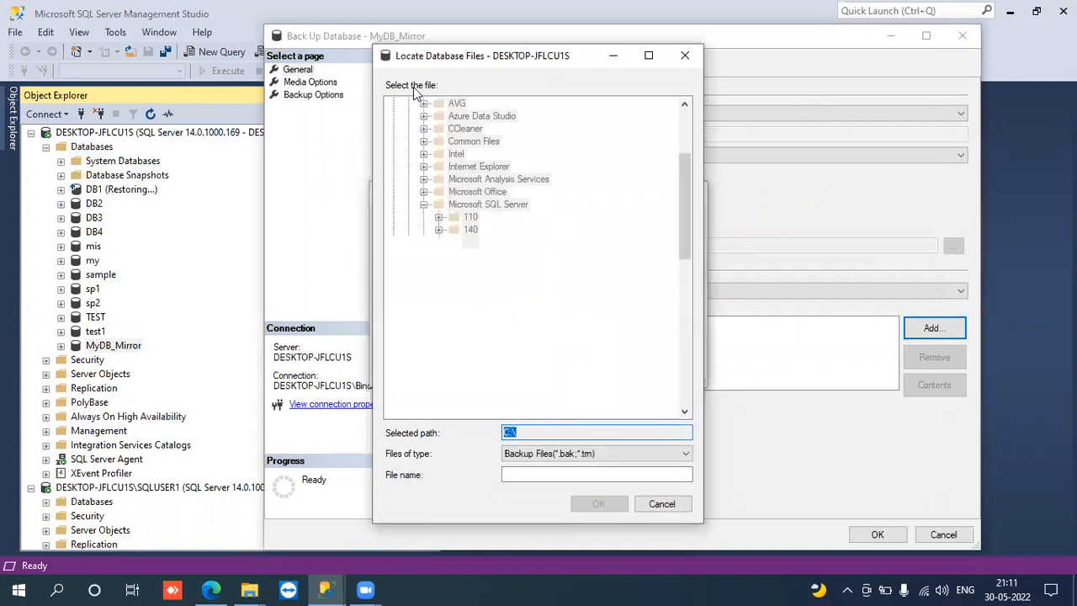
click(686, 126)
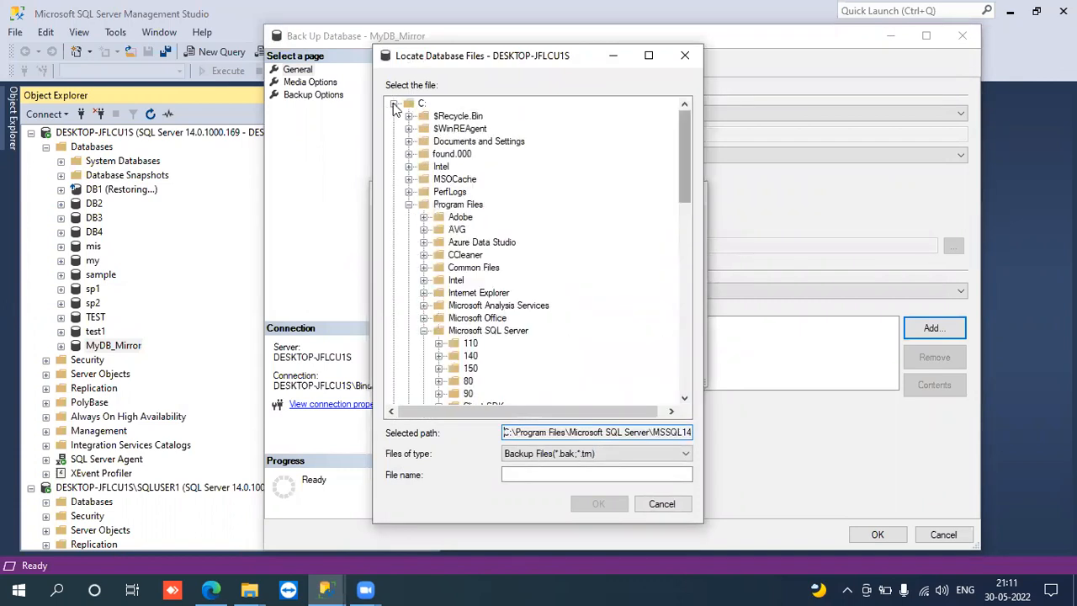
click(394, 104)
click(395, 117)
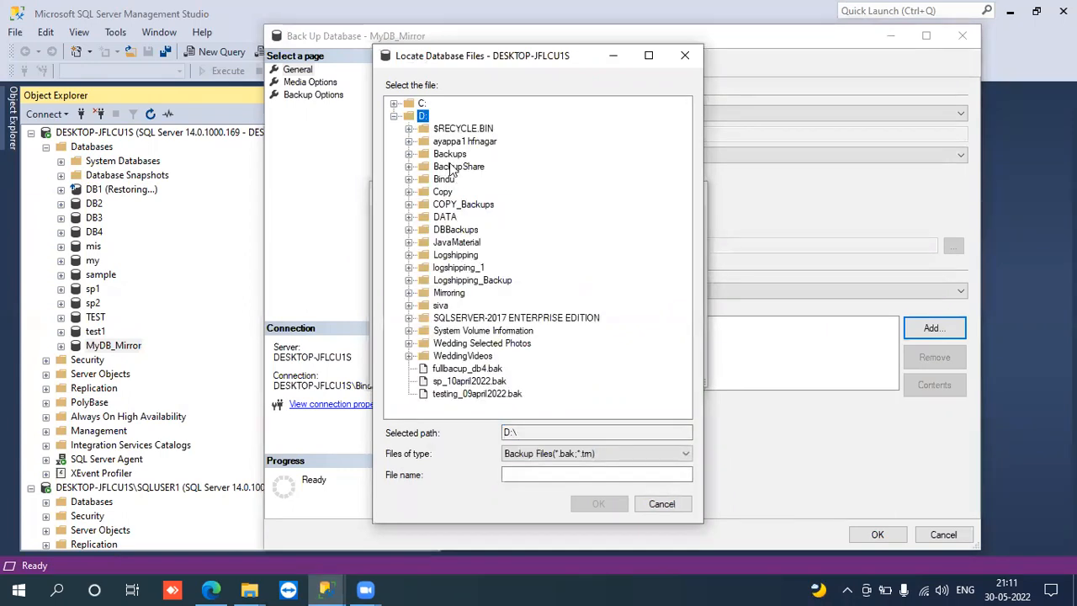
click(448, 154)
- Name the log backup file MyDB_Mirror.trn and run the transaction log backup of MyDB_Mirror
click(524, 473)
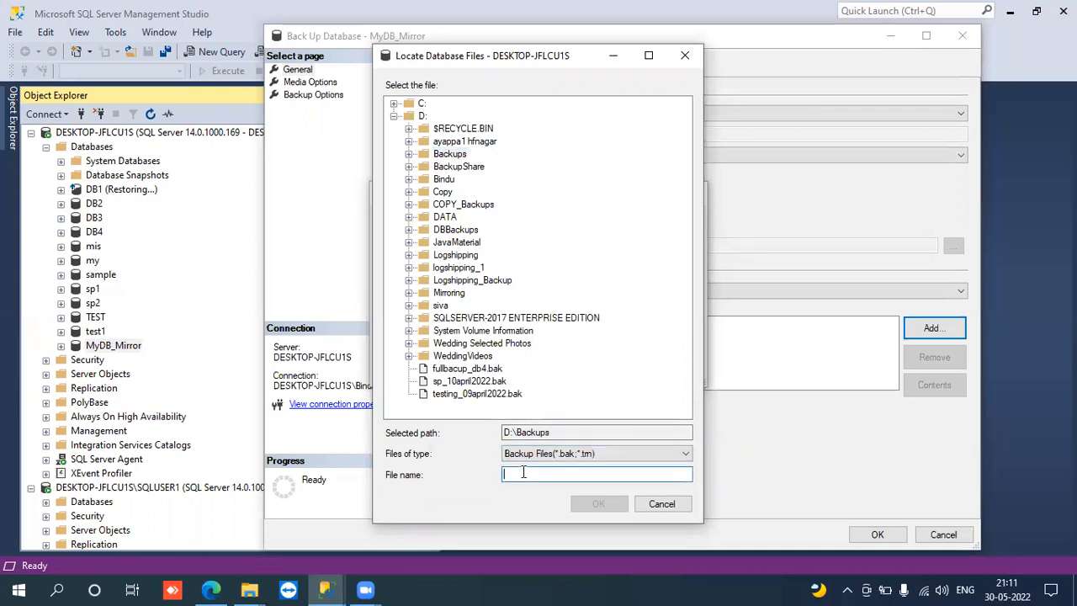
text(My)
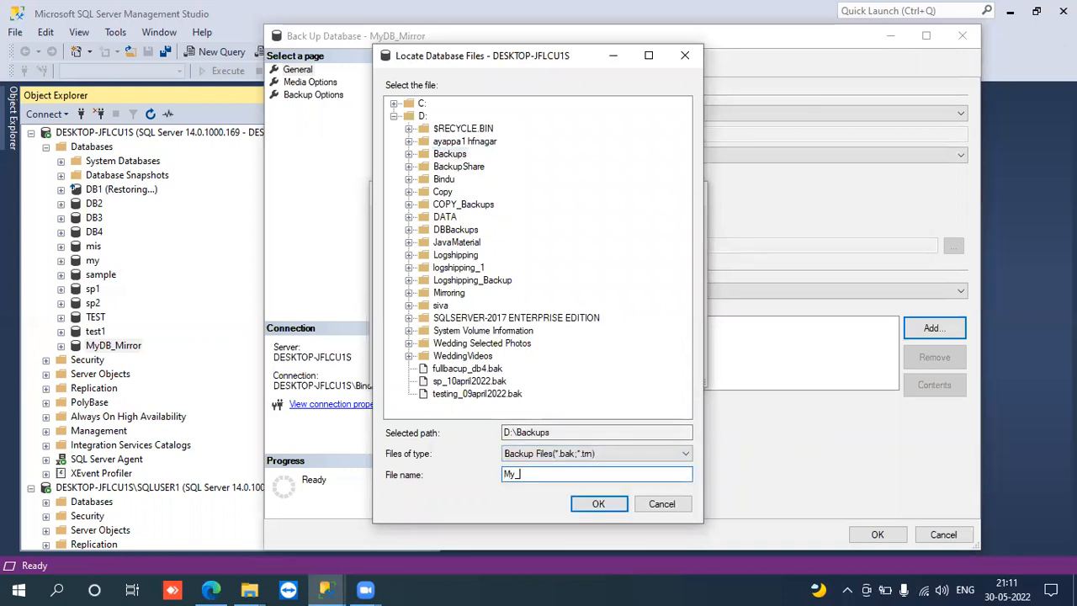
text(_DB)
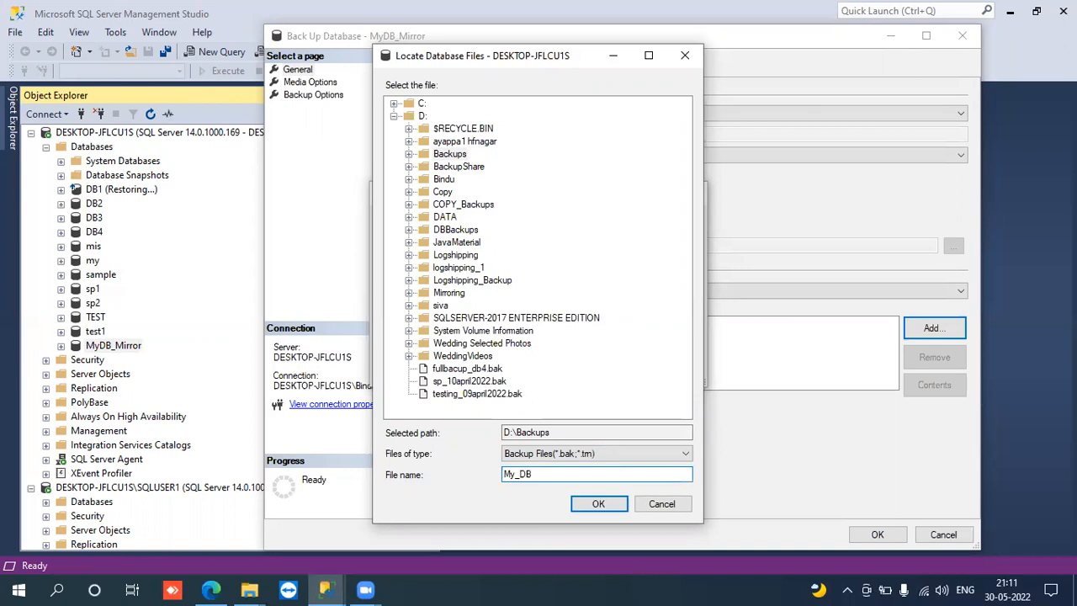
key(BackSpace)
key(BackSpace)
key(BackSpace)
text(DB_M)
click(587, 498)
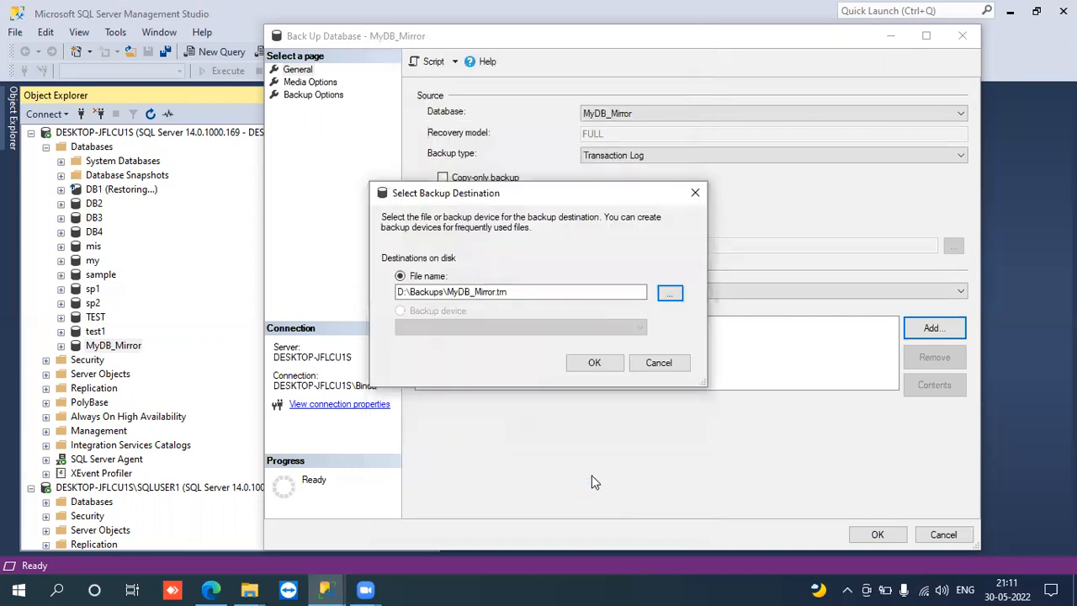
click(594, 364)
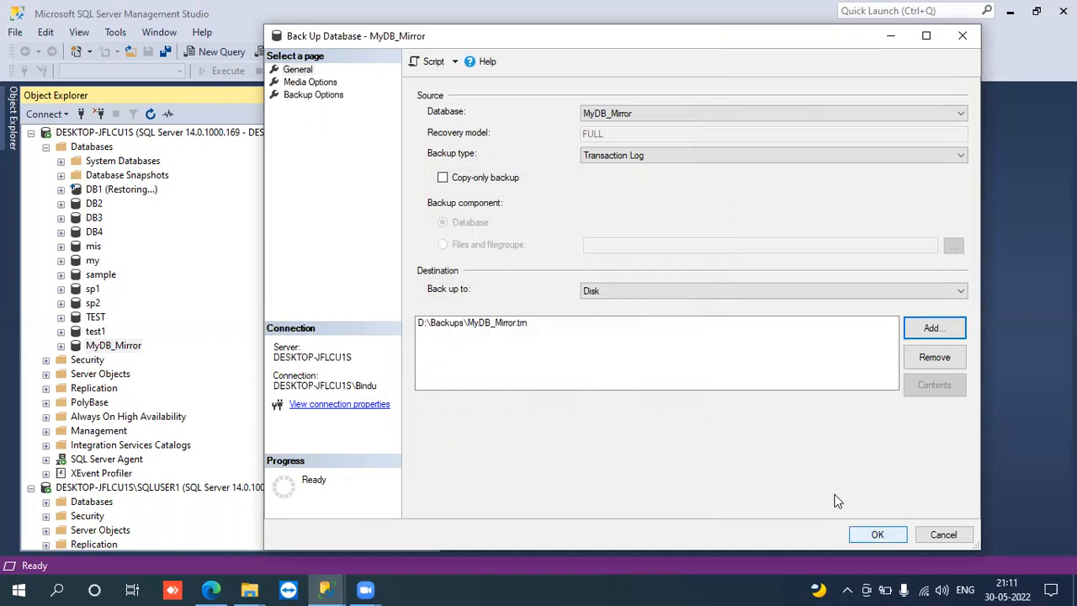
click(876, 535)
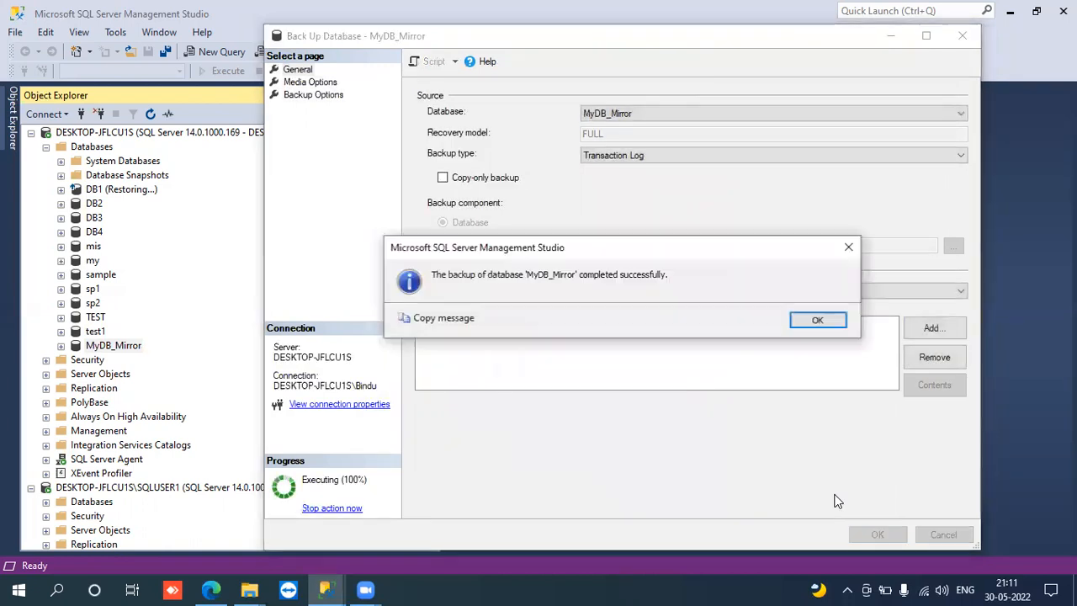
click(817, 320)
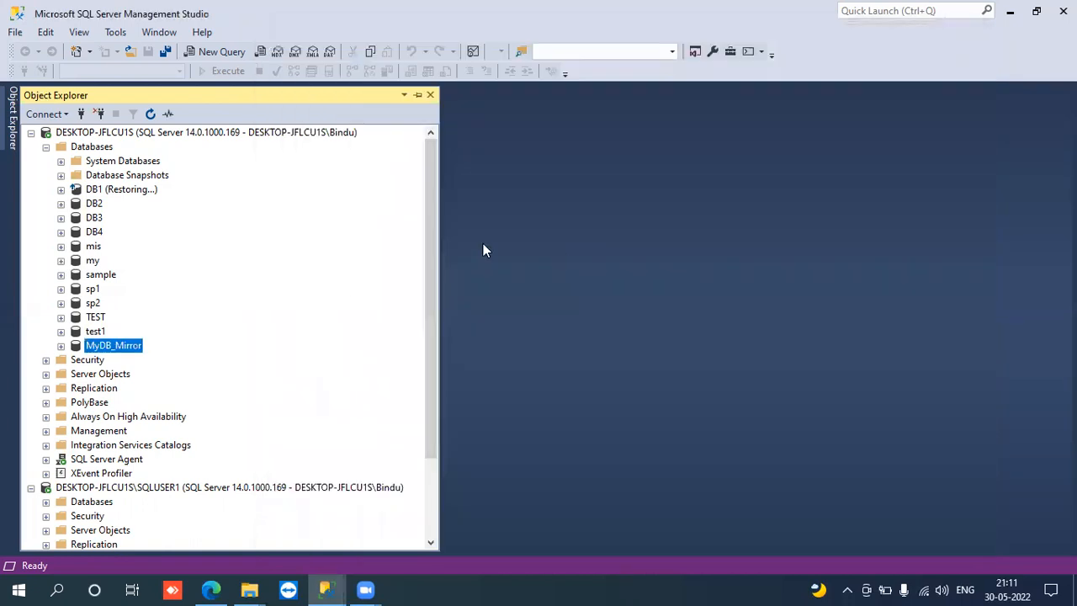
- Collapse the DESKTOP-JFLCU1S instance and list the databases of the DESKTOP-JFLCU1S\SQLUSER1 instance
click(45, 146)
click(30, 134)
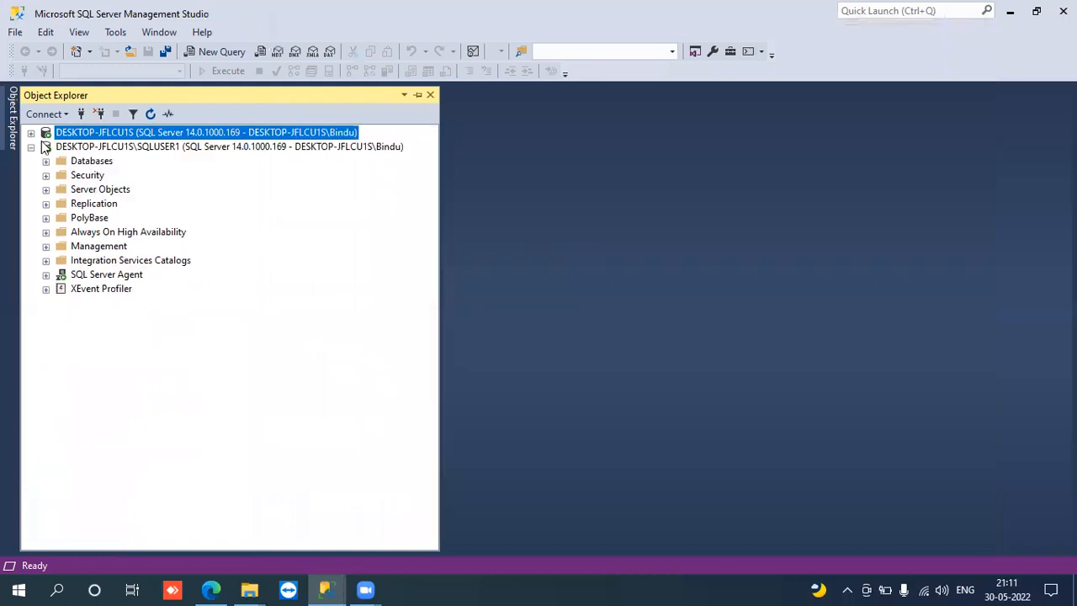
click(122, 148)
click(45, 161)
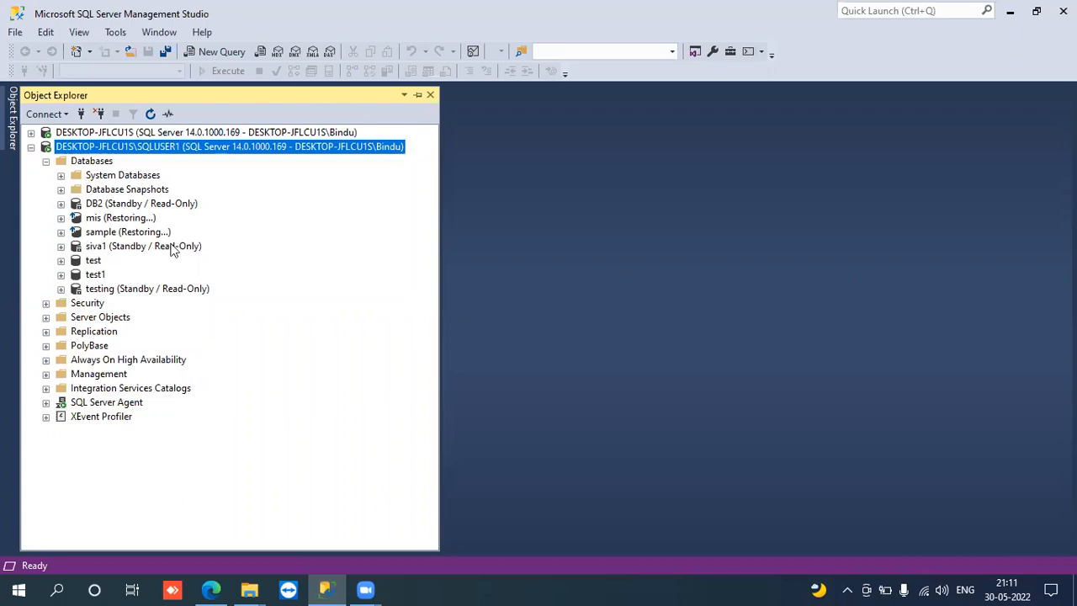
- Start a database restore on the SQLUSER1 instance with a device as the source and begin adding a backup file
right_click(81, 161)
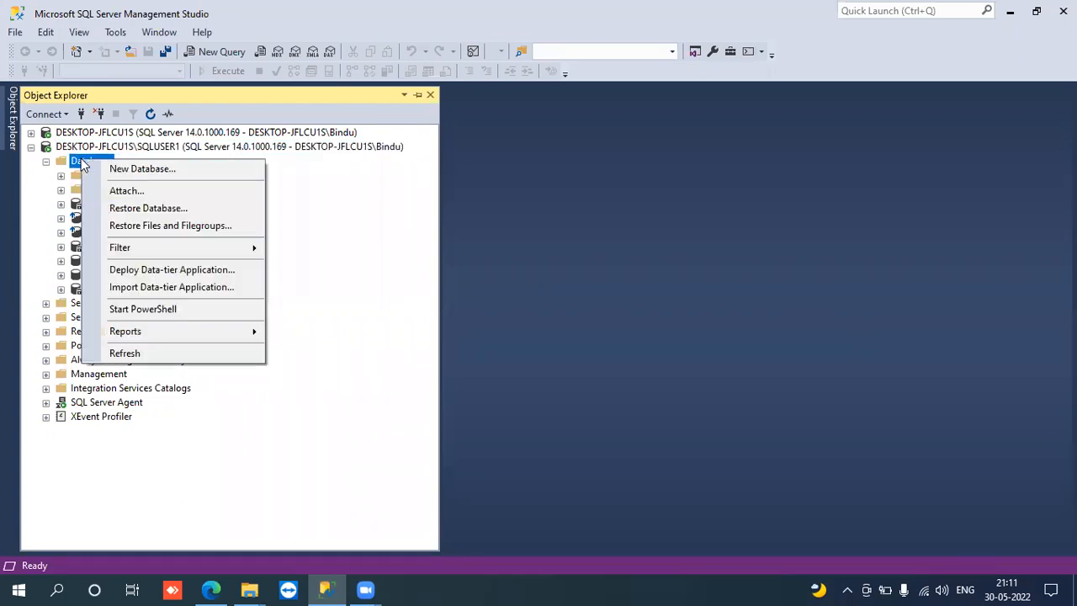
click(128, 207)
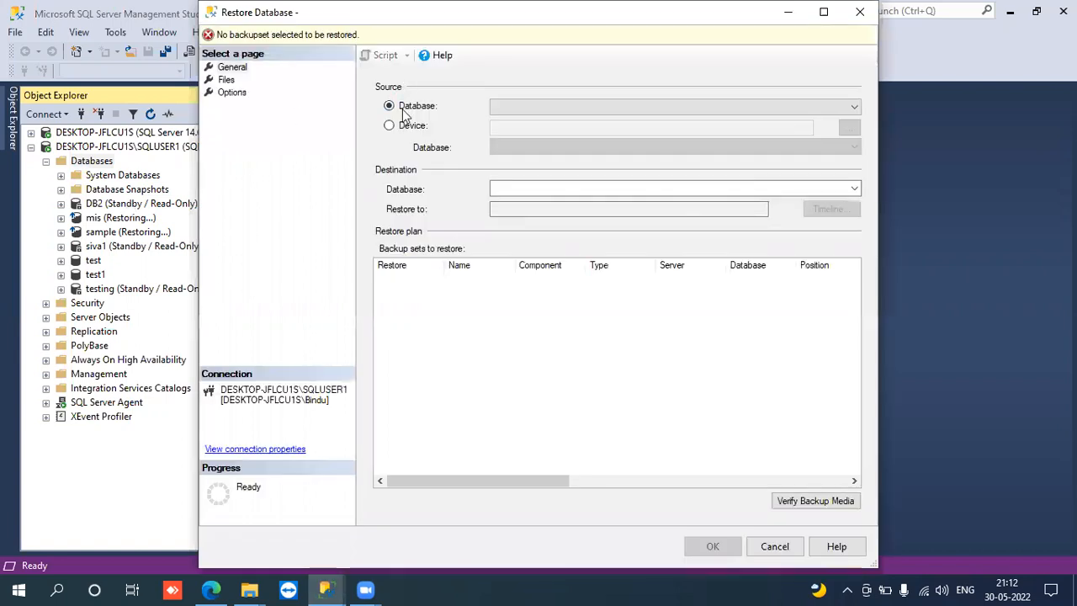
click(390, 125)
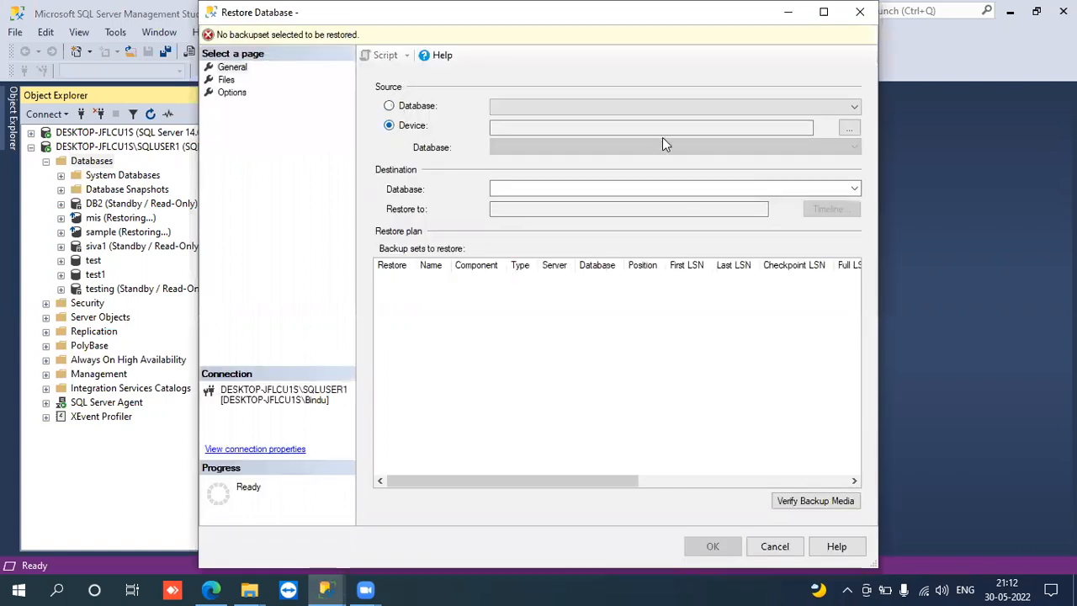
click(850, 131)
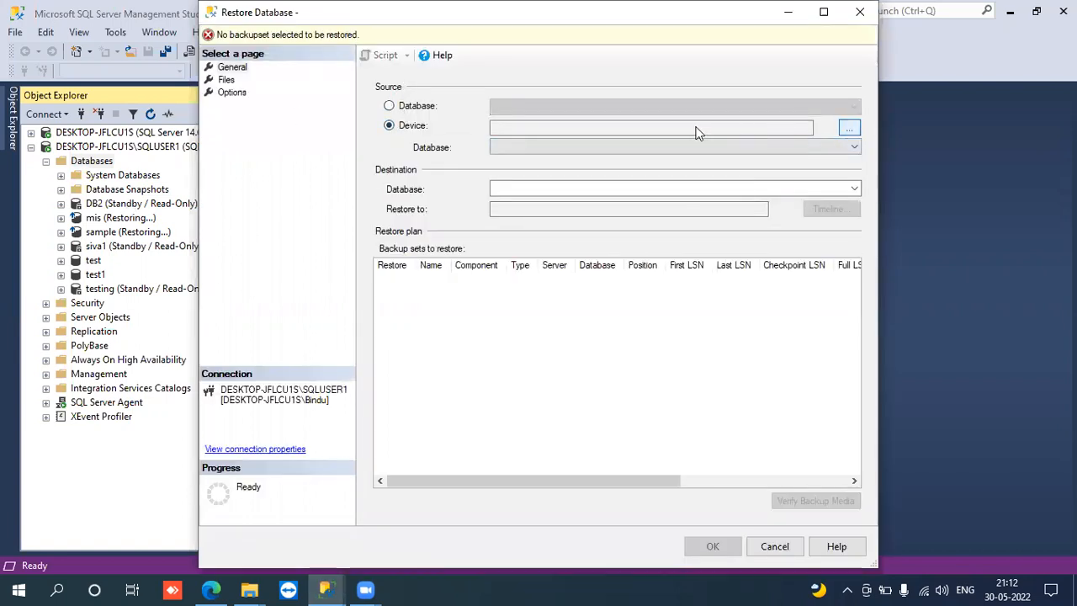
click(683, 247)
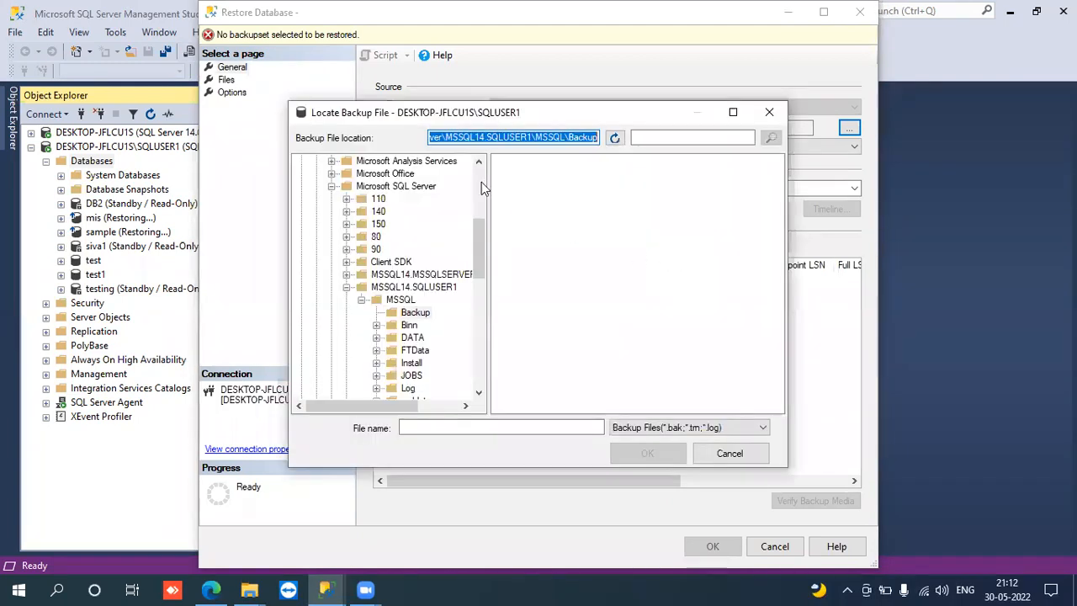
- Select the full backup MyDB_Mirror.bak from the D:\Backups folder as the restore source
scroll(479, 179, up, 6)
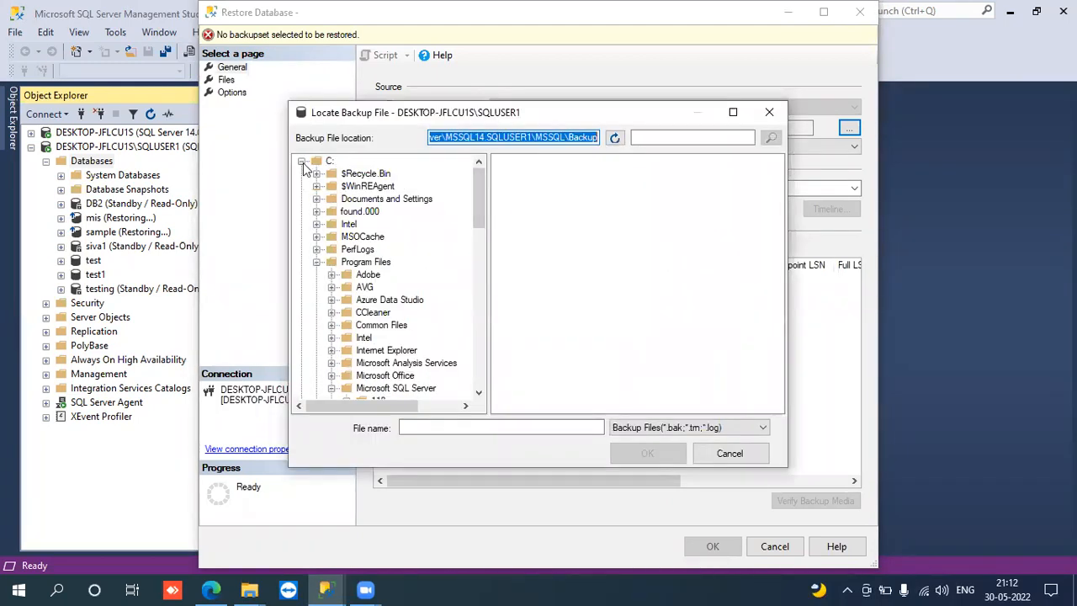
click(301, 160)
click(329, 173)
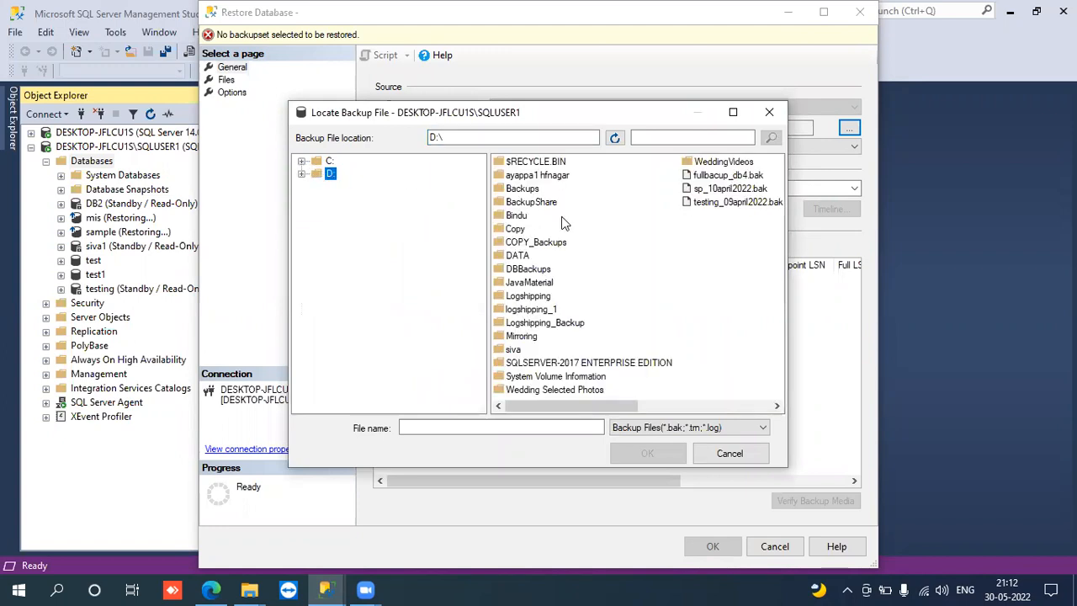
double_click(520, 190)
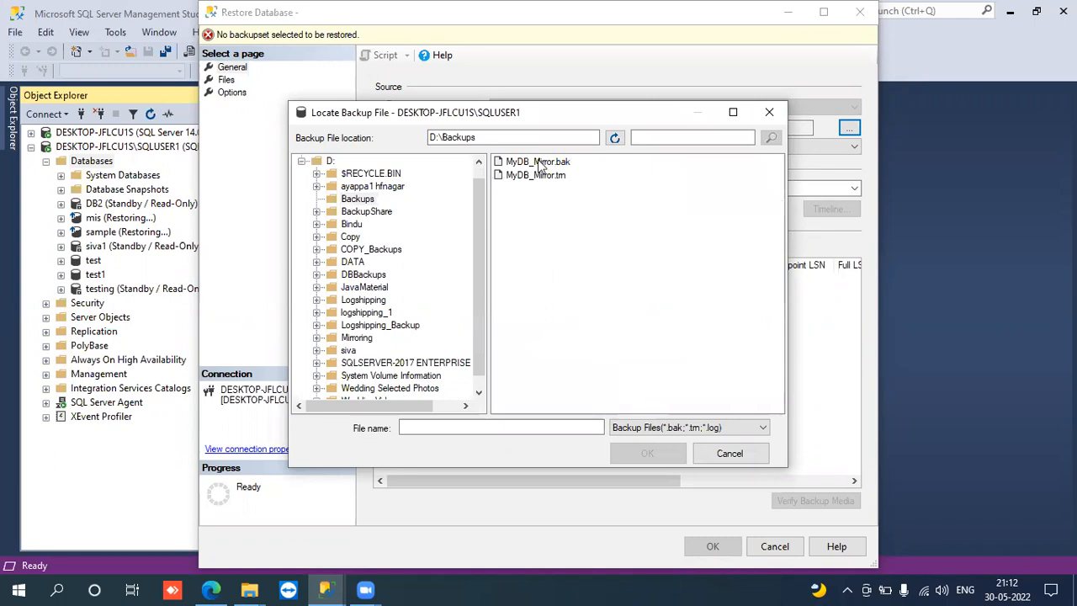
click(539, 163)
click(645, 450)
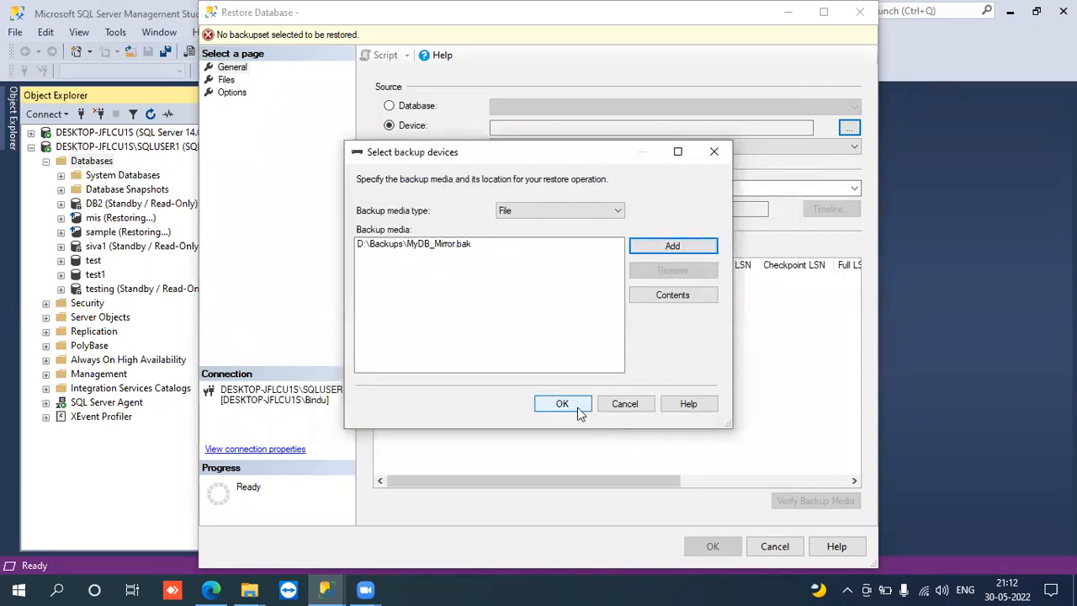
click(579, 411)
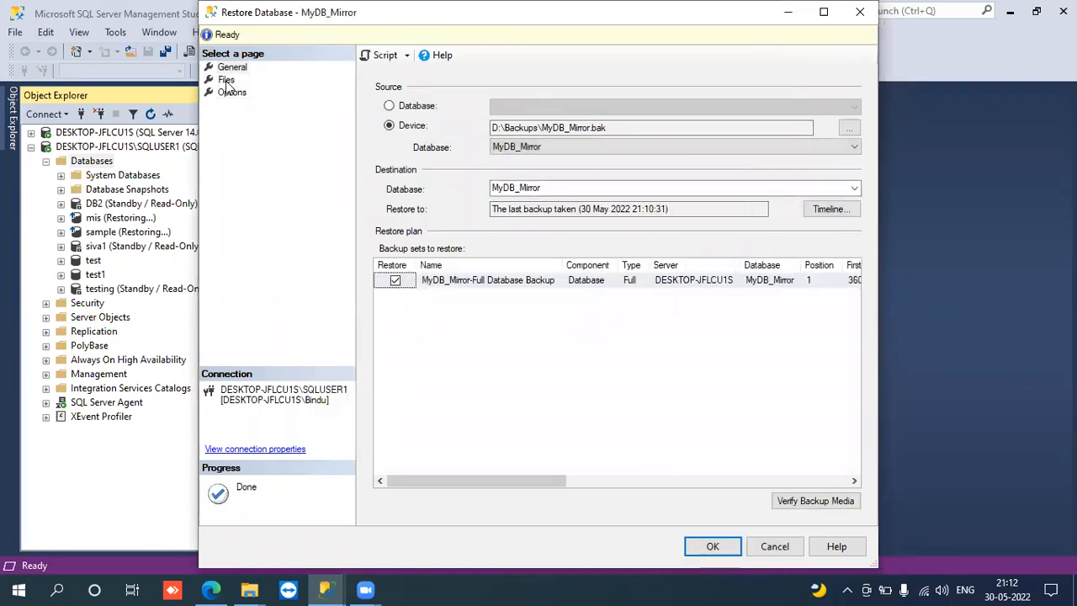
- Choose the D:\Backups folder as the restore location for the MyDB_Mirror rows data file
click(225, 79)
click(232, 91)
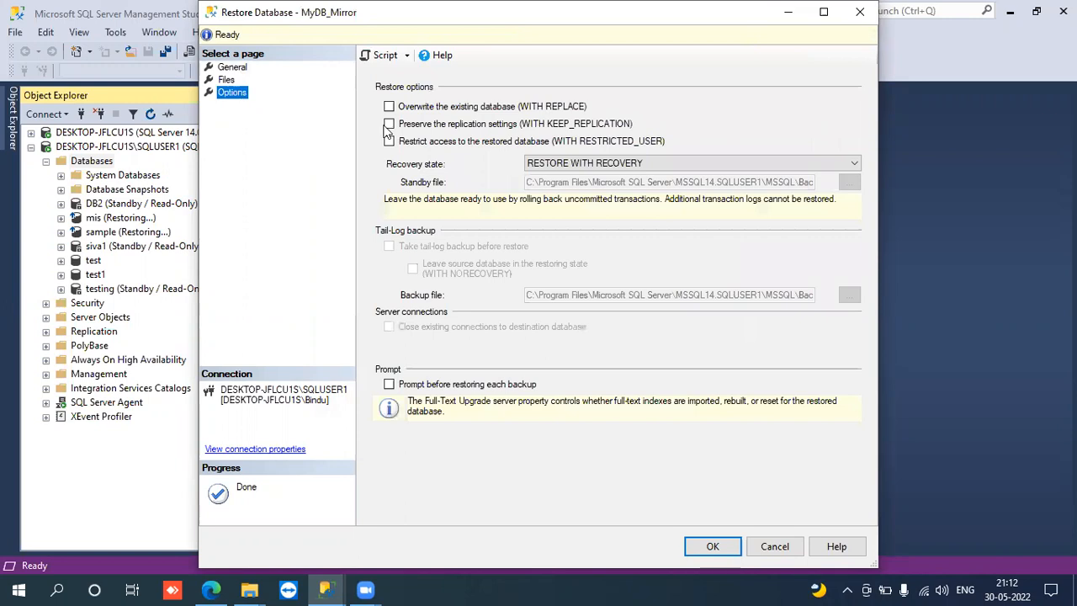
click(225, 80)
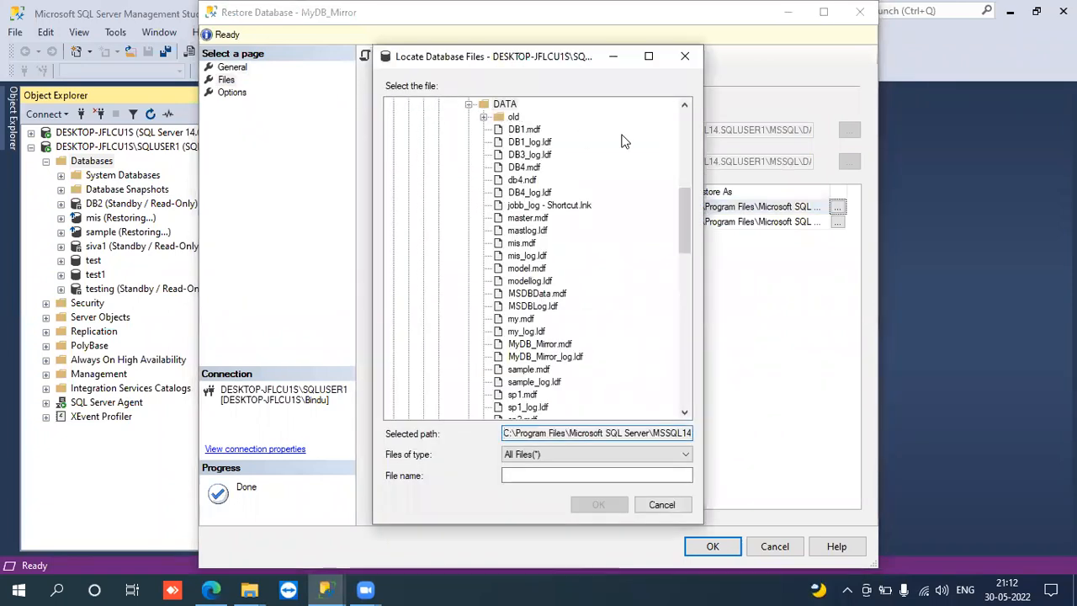
click(685, 143)
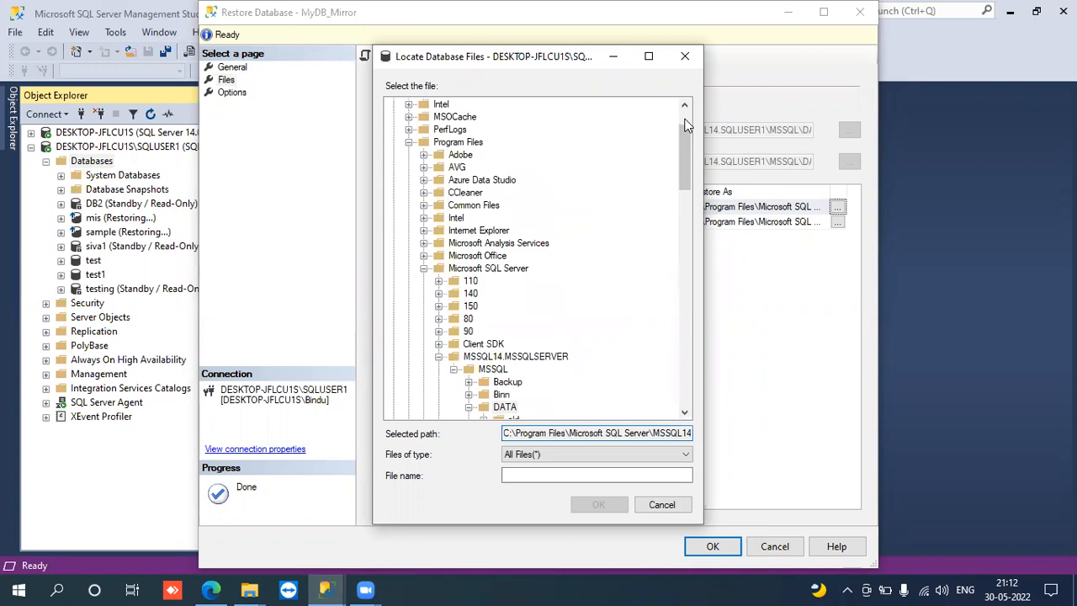
click(685, 120)
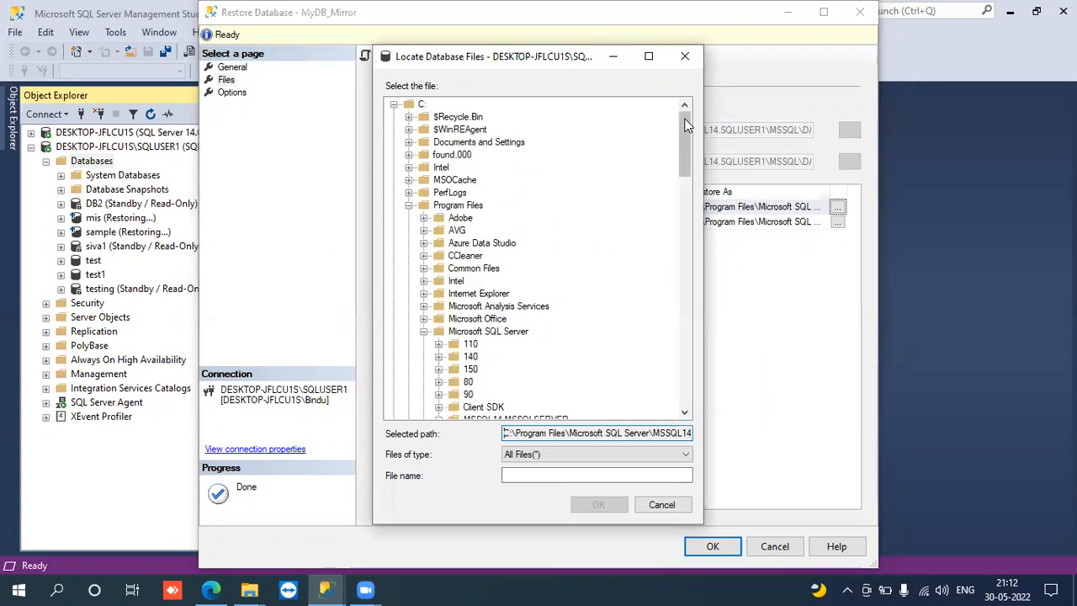
click(393, 104)
click(409, 118)
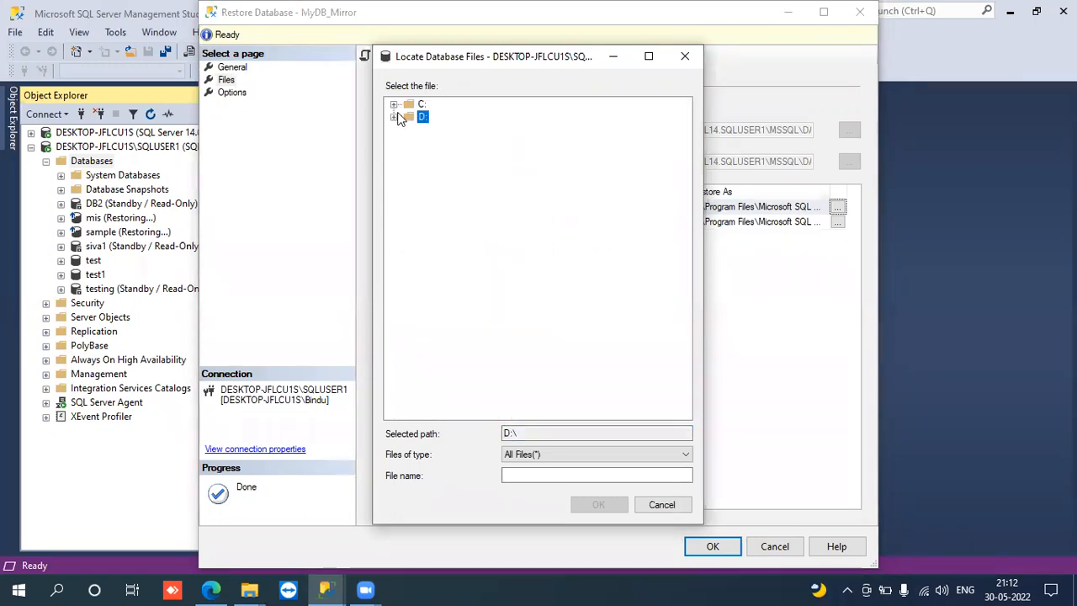
click(393, 117)
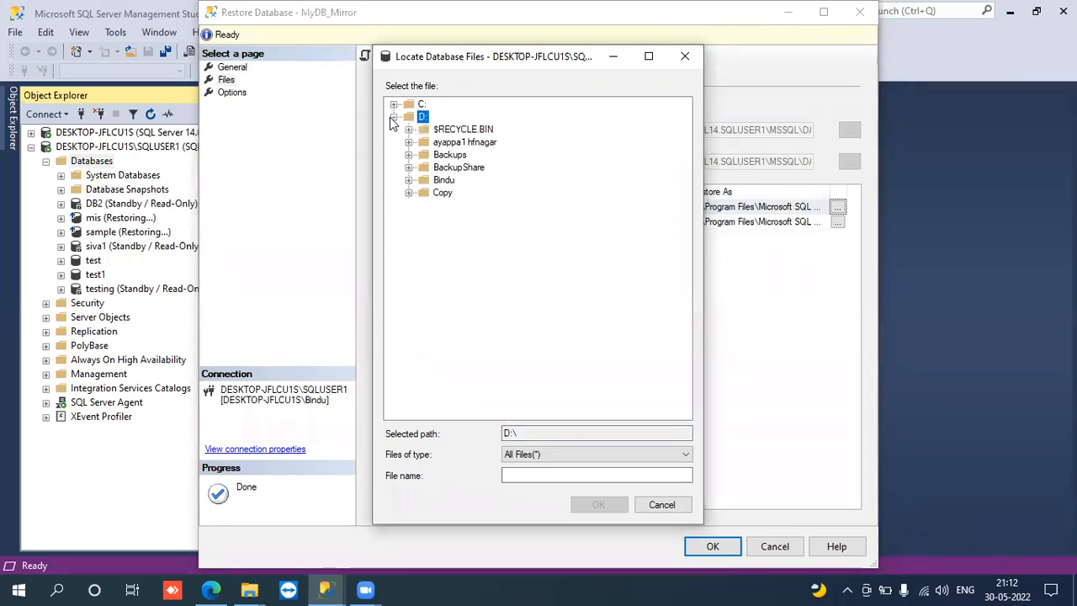
double_click(461, 158)
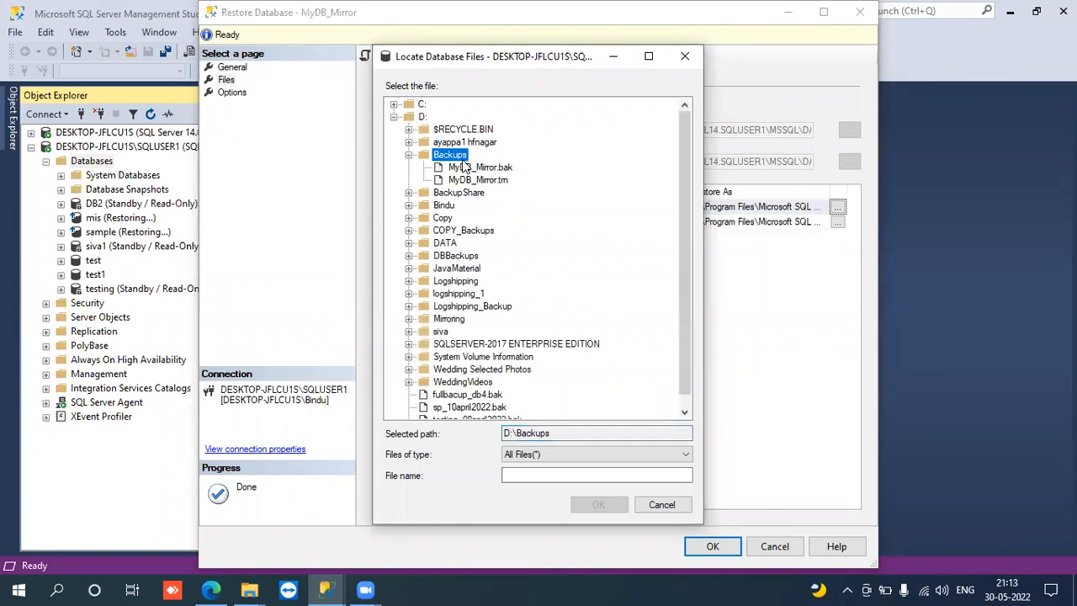
- Name the restored data file MyDB_Mirror.mdf and accept its new path
click(521, 473)
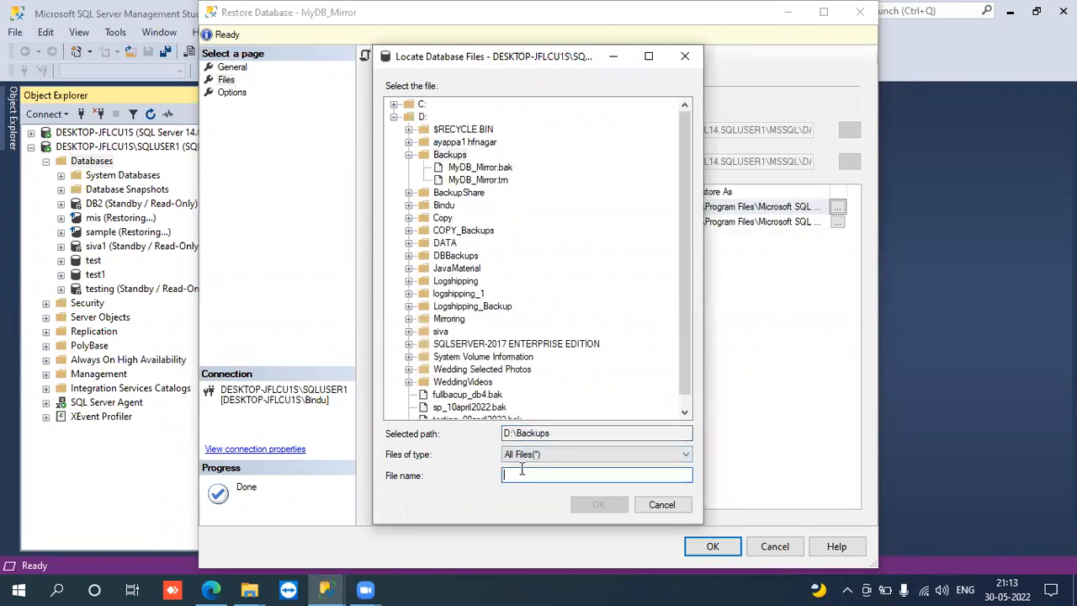
text(My)
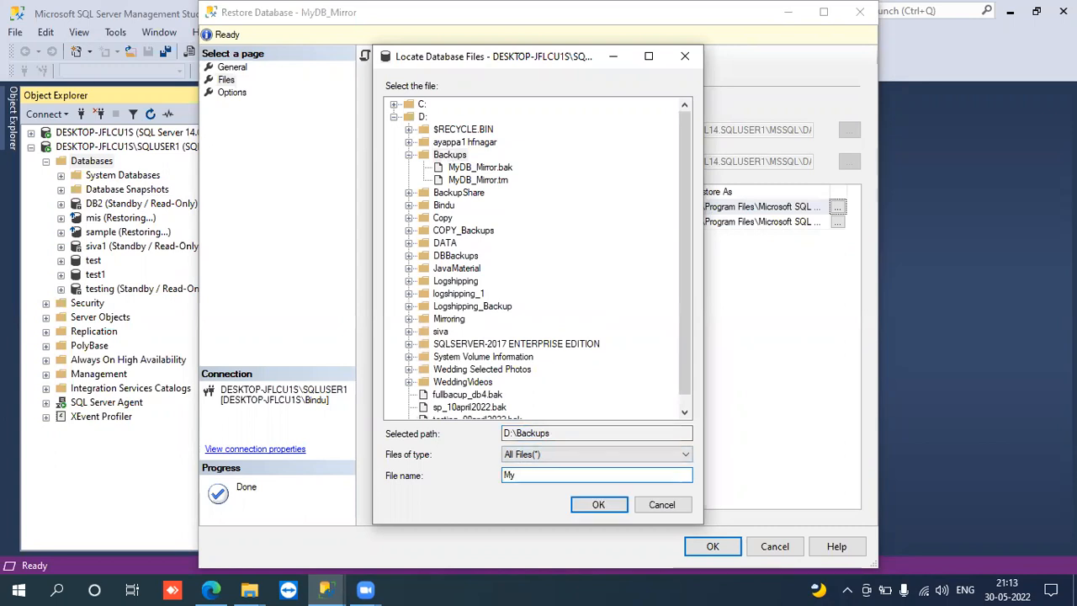
text(DB_Mirror.mdf)
click(573, 501)
- Choose the D:\Backups folder as the restore location for the MyDB_Mirror_log file
click(837, 222)
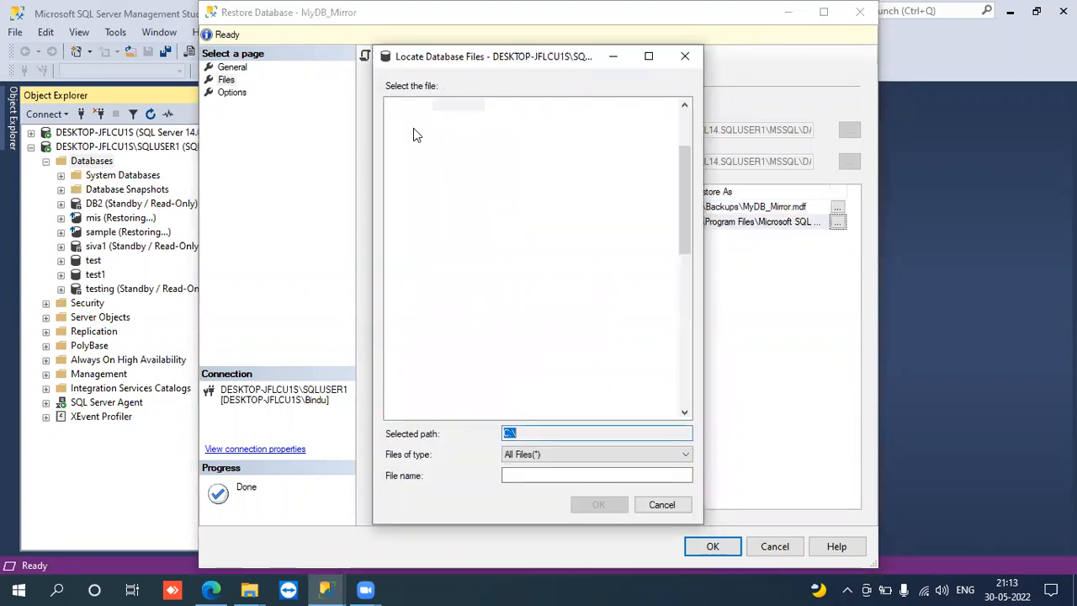
click(686, 128)
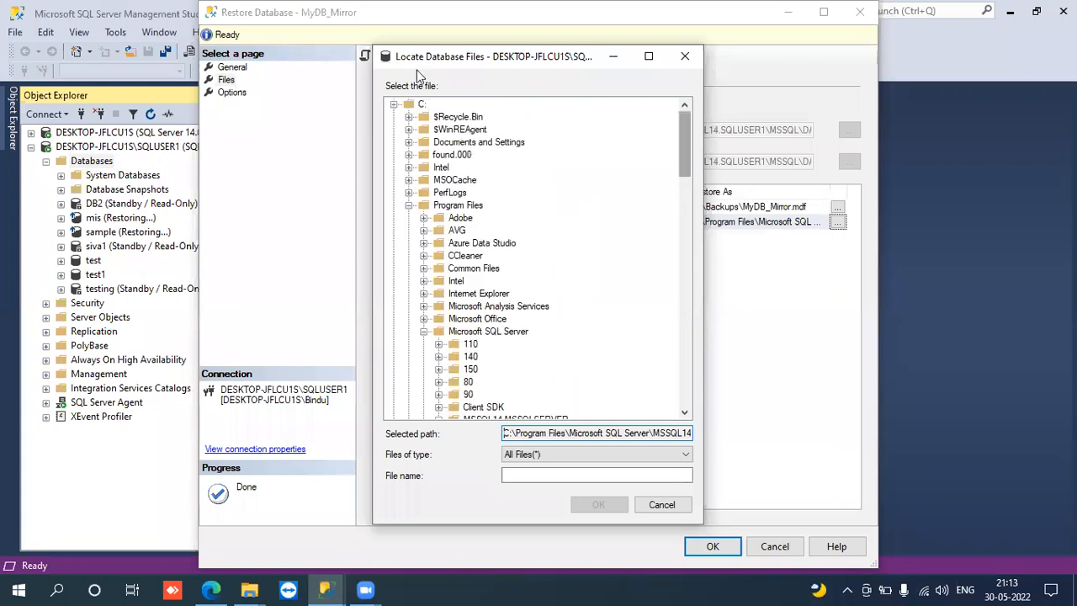
click(393, 105)
click(404, 113)
click(393, 117)
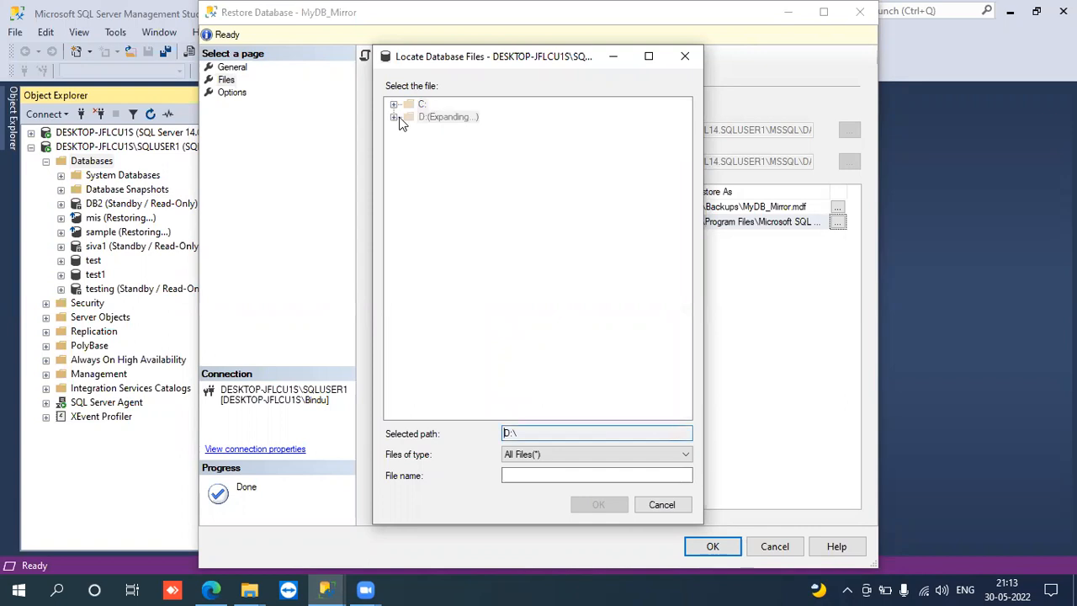
double_click(446, 156)
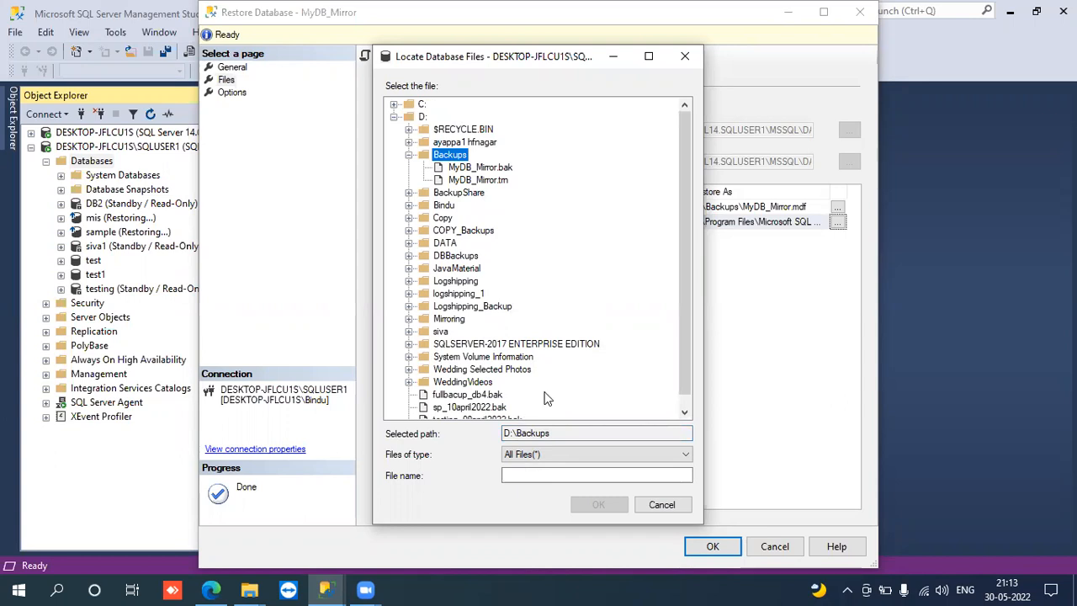
- Name the restored log file MyDB_Mirror_Log.ldf and accept its new path
click(525, 475)
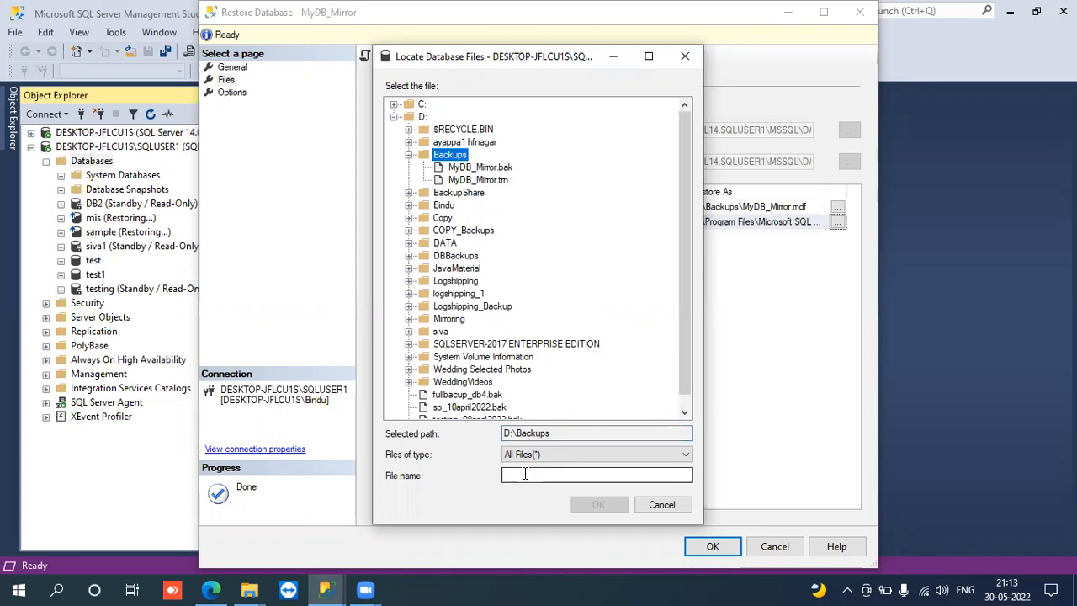
key(m)
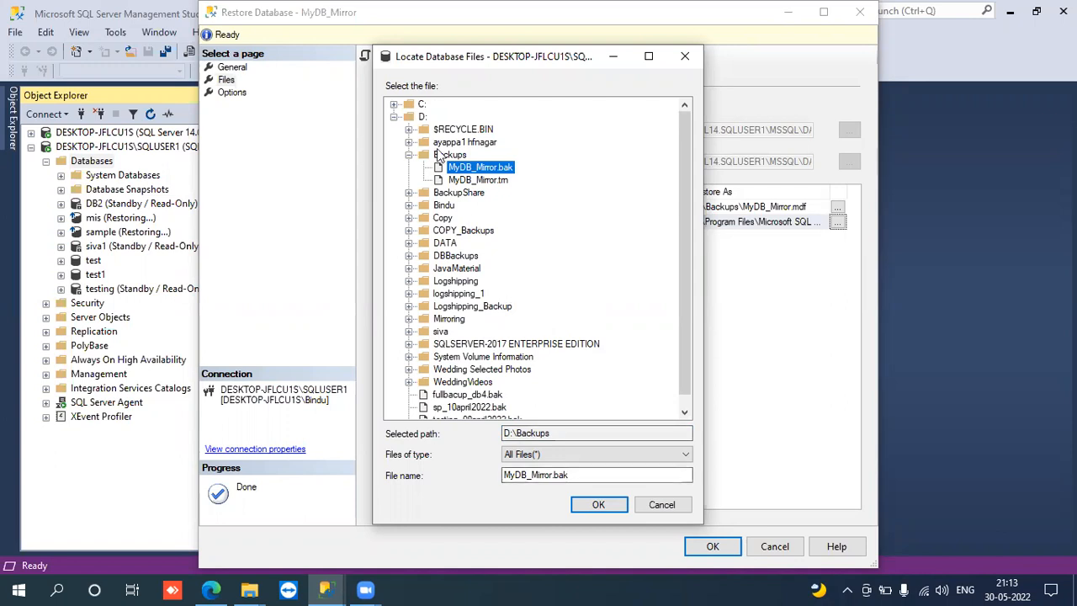
key(Up)
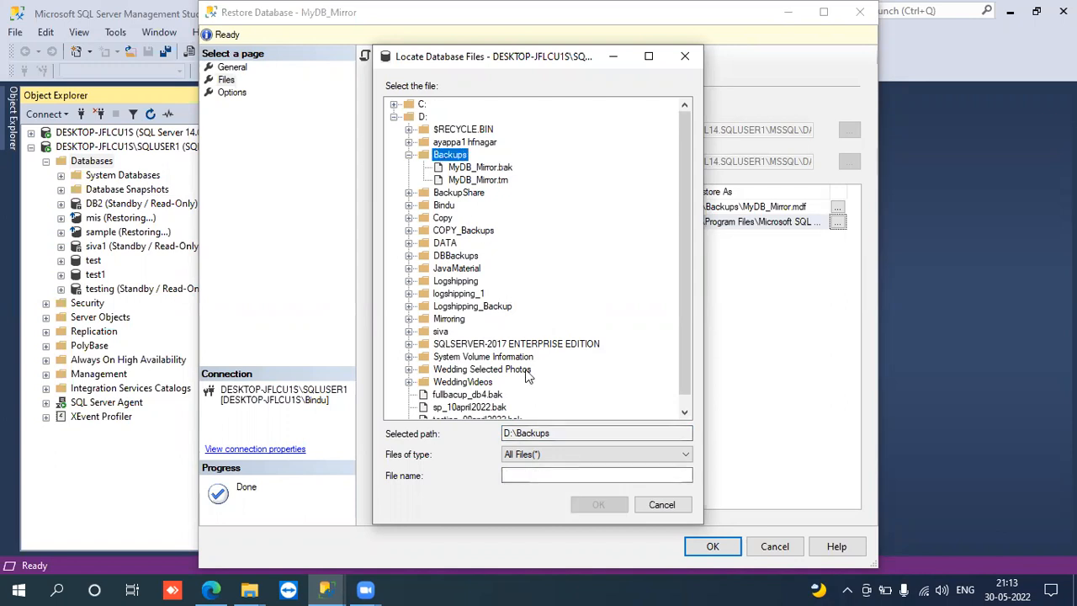
click(510, 474)
text(MyD)
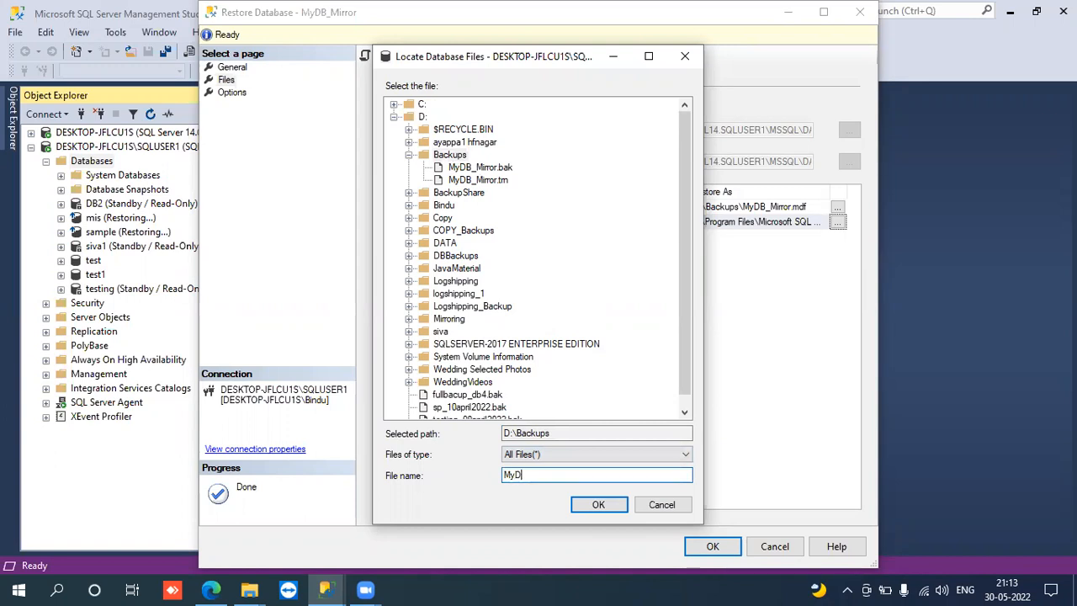
text(B_Mirror_Lo)
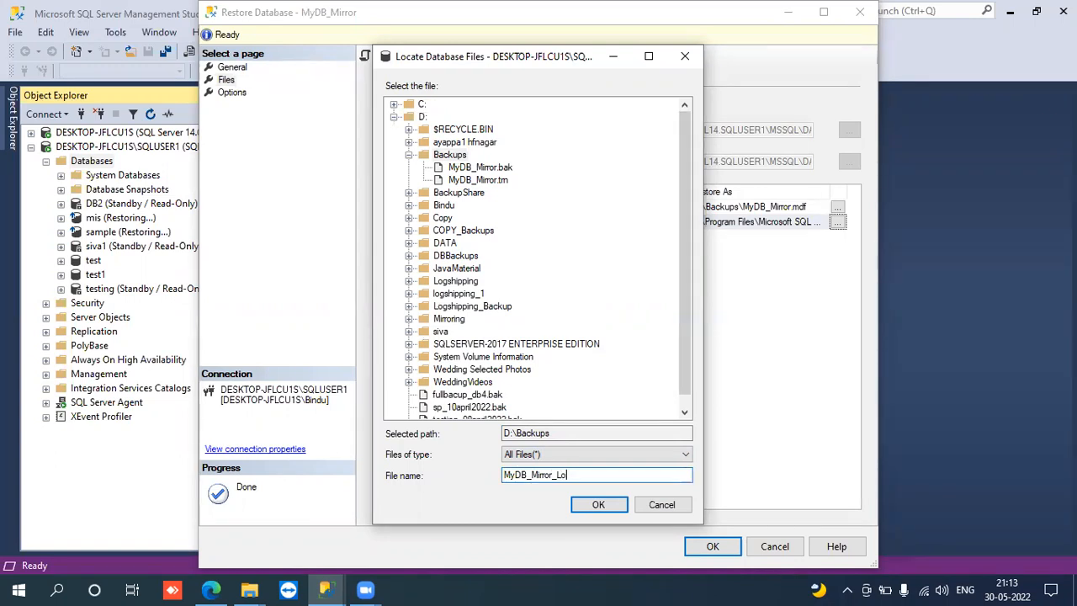
text(g.ldf)
click(590, 503)
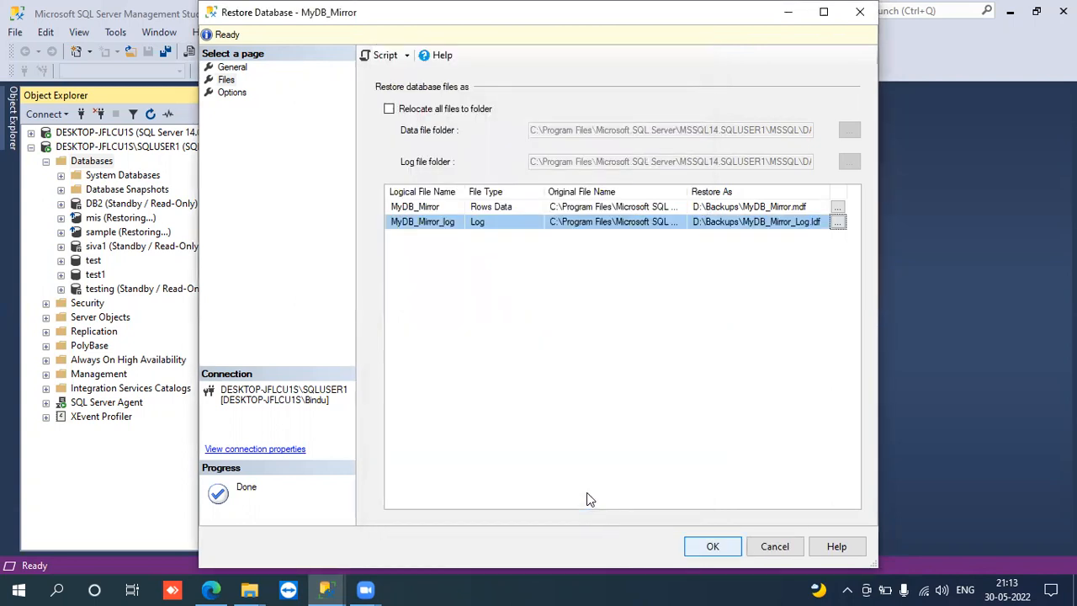
- Set the recovery state to RESTORE WITH NORECOVERY and run the full restore of MyDB_Mirror
click(232, 68)
click(238, 93)
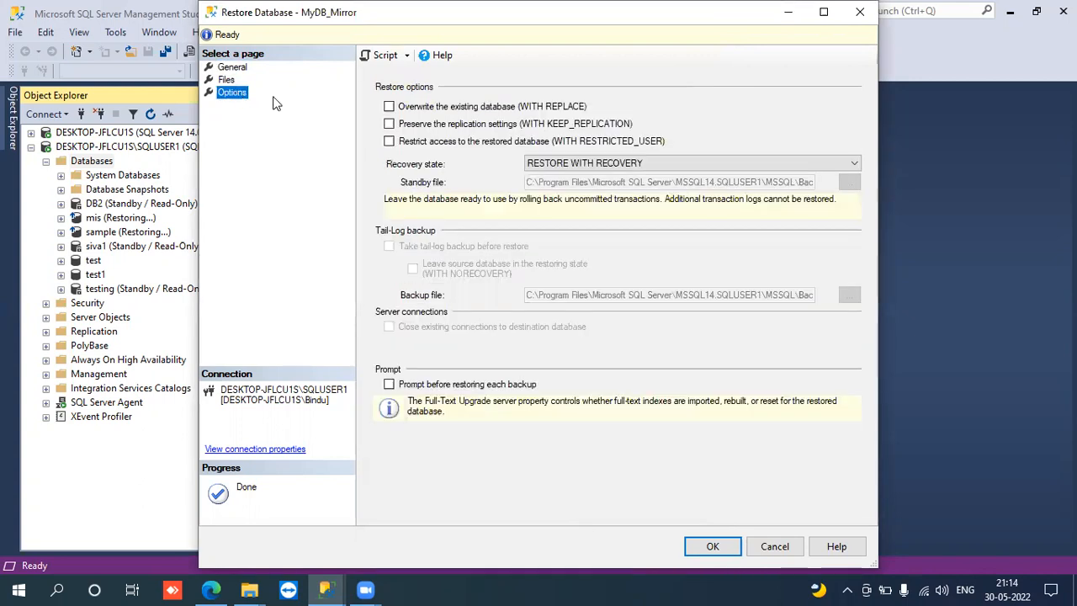
click(573, 169)
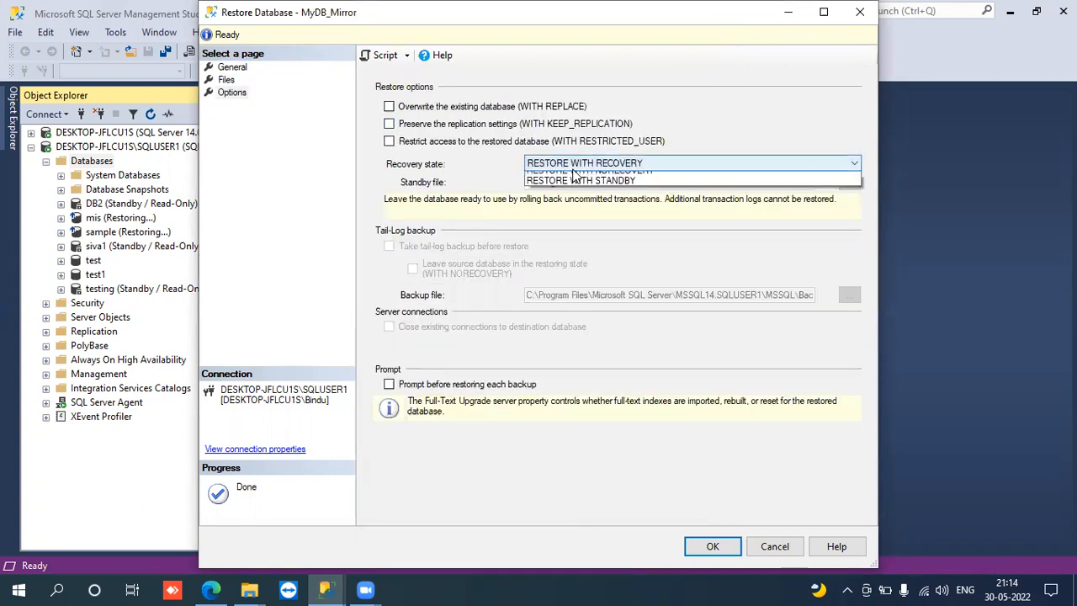
click(579, 183)
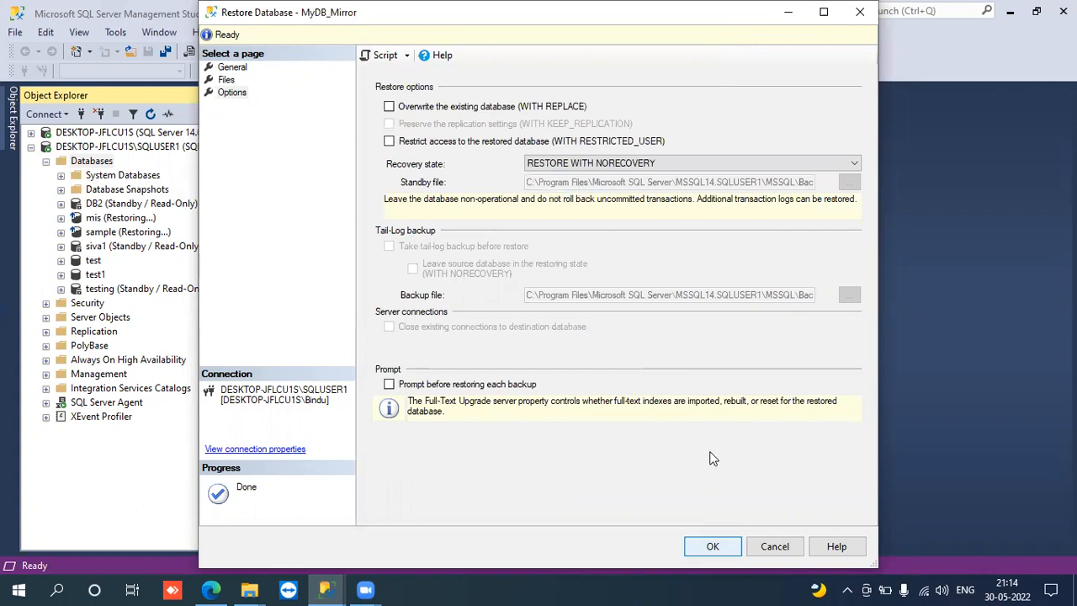
key(Return)
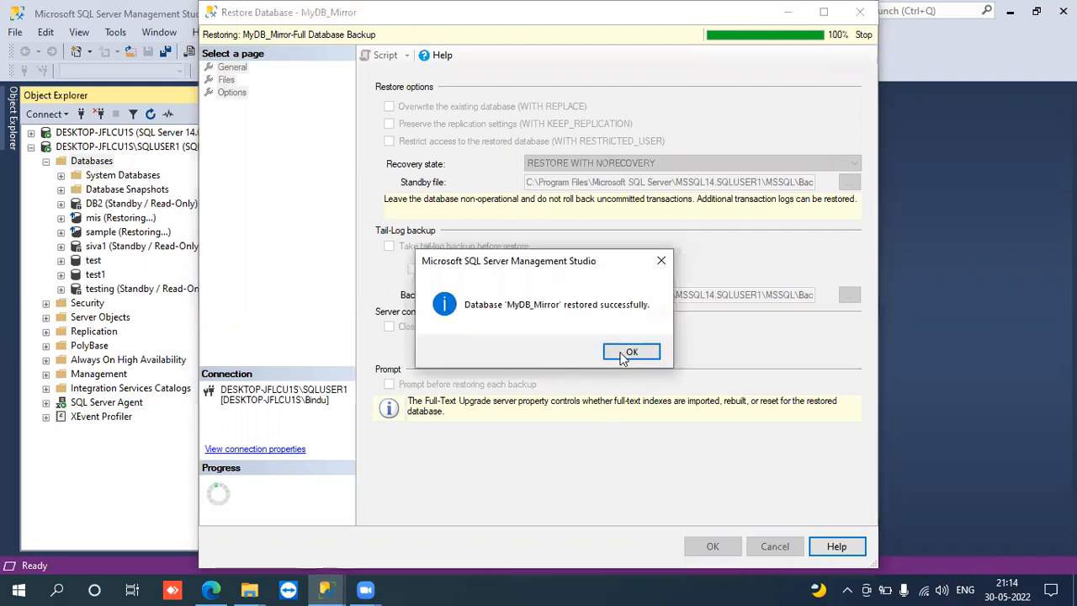
click(627, 353)
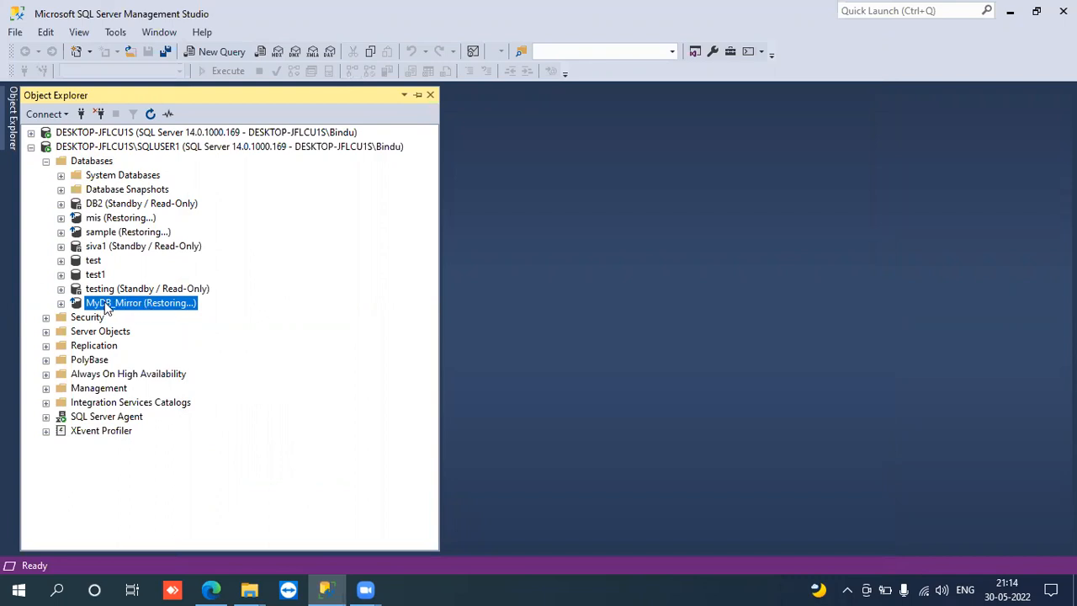
- Open a transaction log restore for MyDB_Mirror on the SQLUSER1 instance and set its restore source to a device
right_click(107, 309)
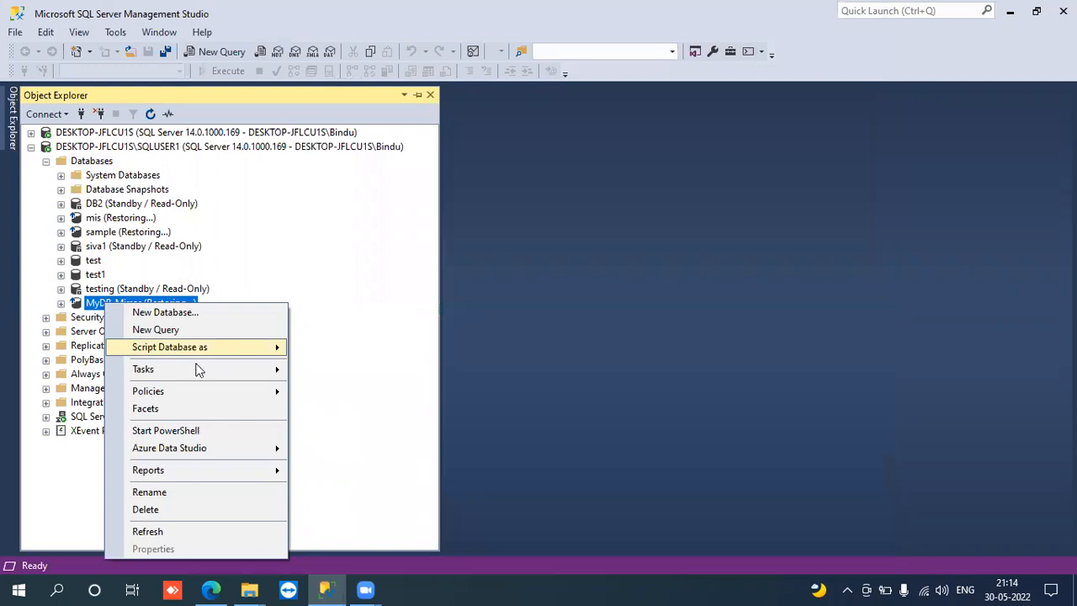
mouse_move(200, 370)
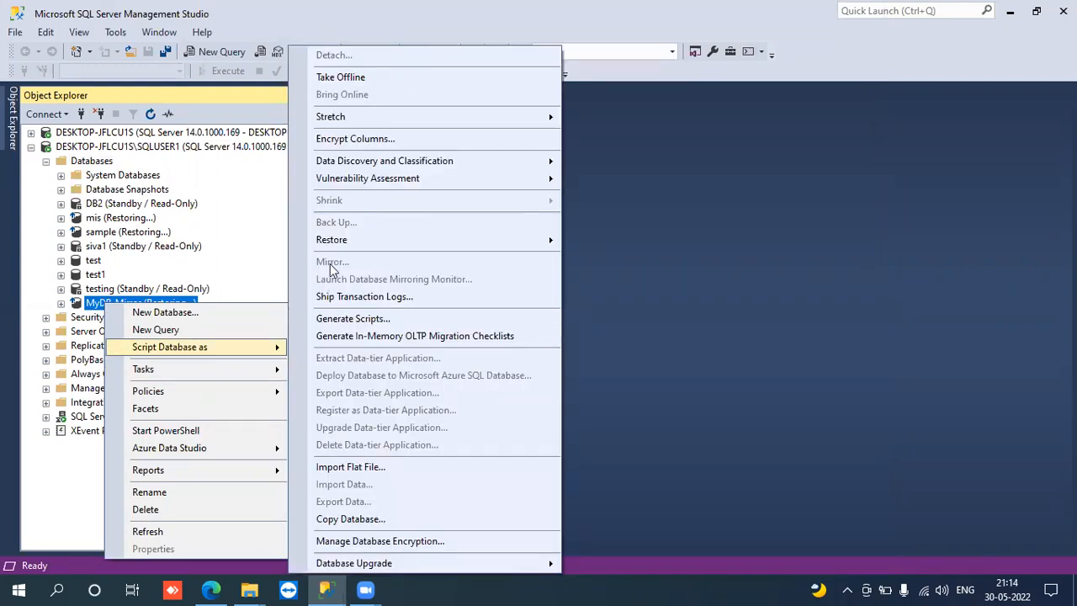
mouse_move(378, 240)
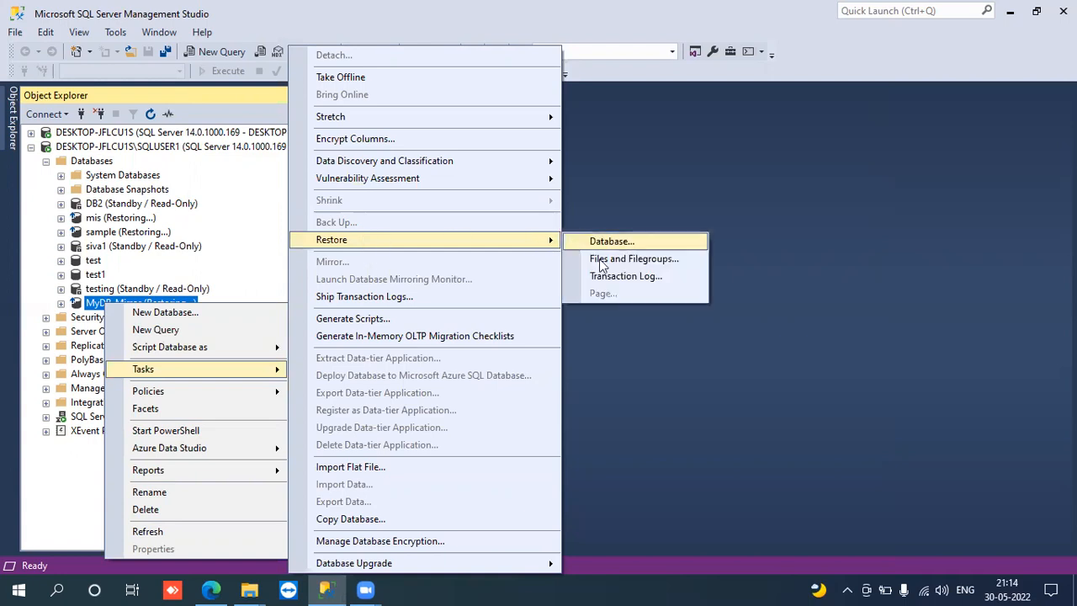
click(613, 279)
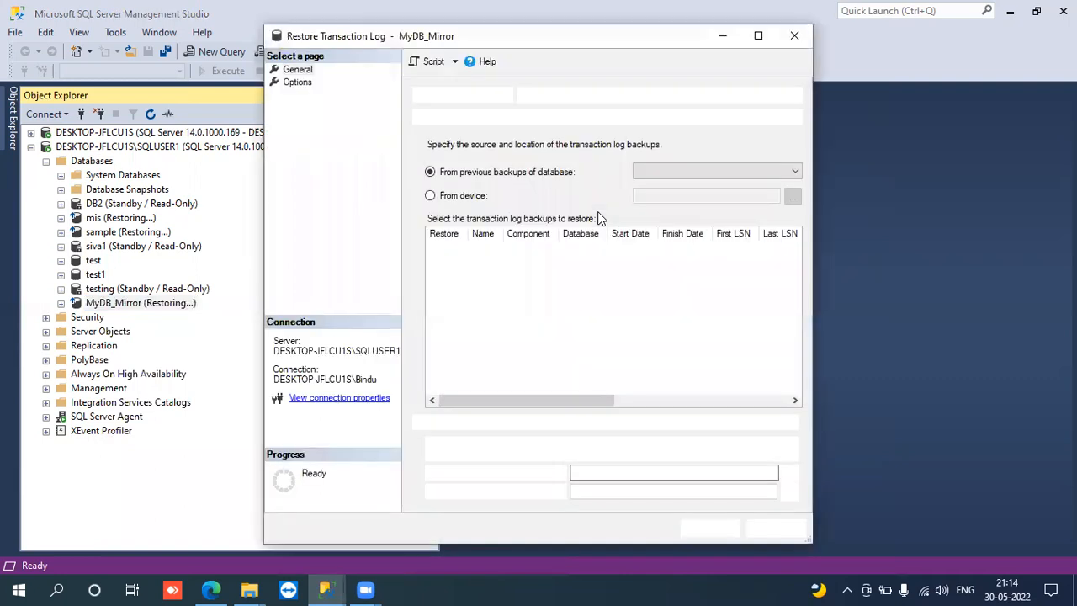
click(444, 199)
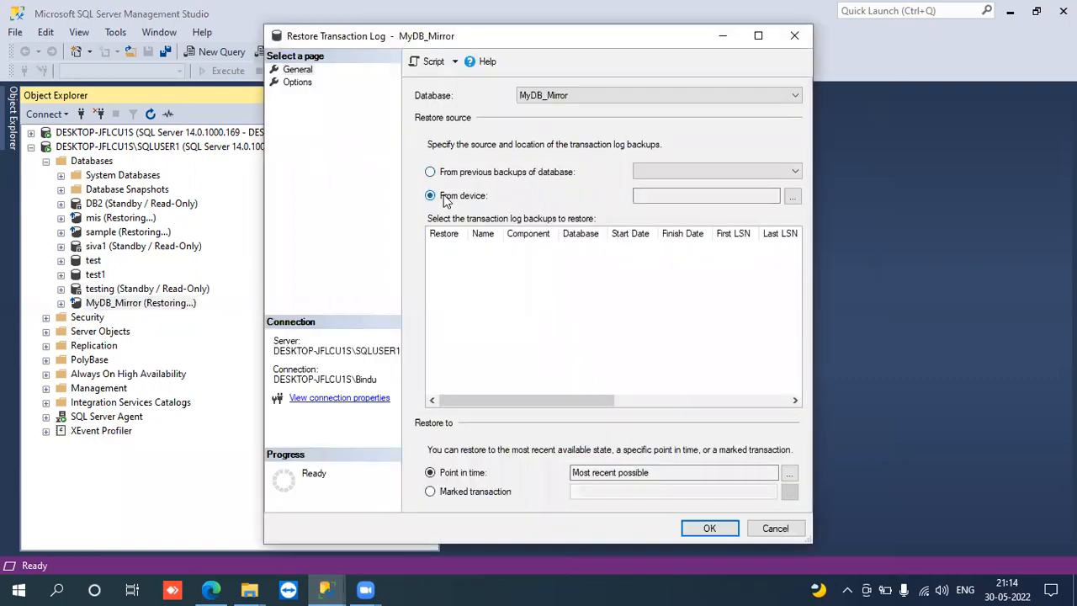
- Add D:\Backups\MyDB_Mirror.trn as the backup file for the transaction log restore and accept the backup device selection
click(791, 197)
click(673, 247)
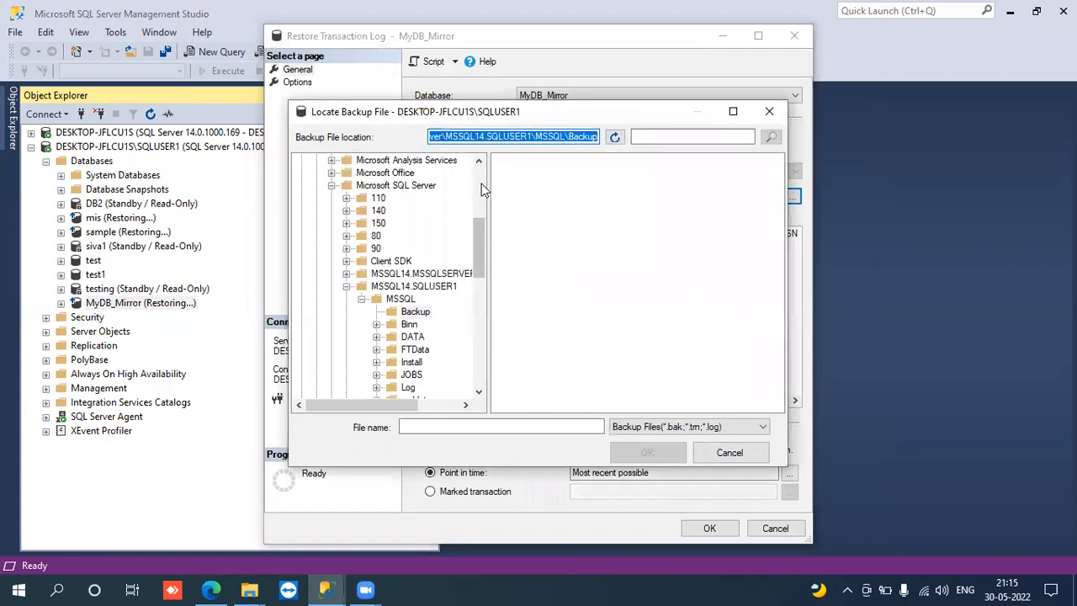
click(481, 185)
click(303, 160)
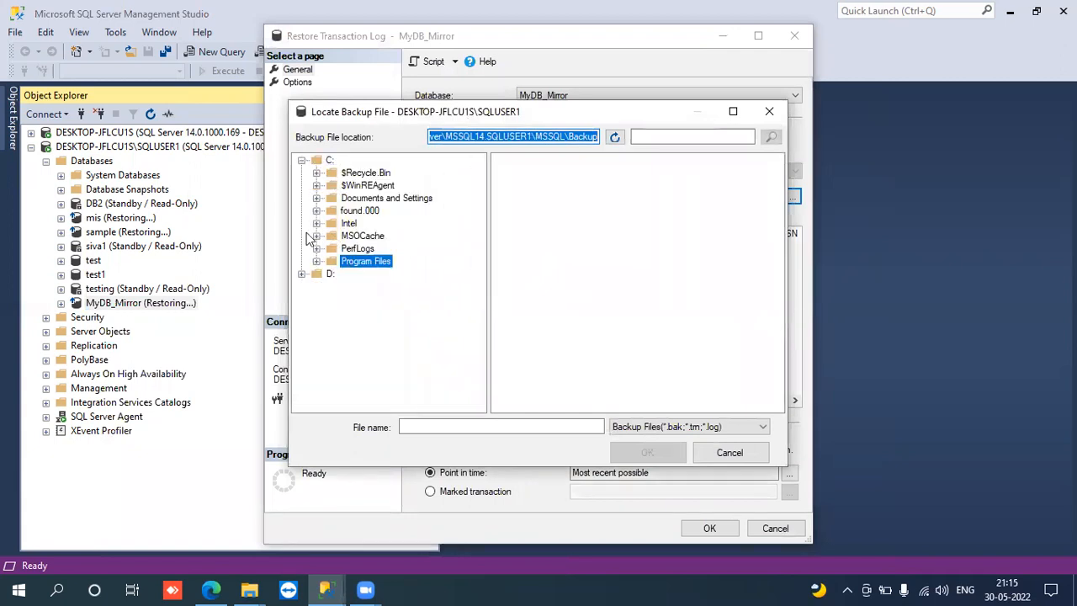
click(303, 158)
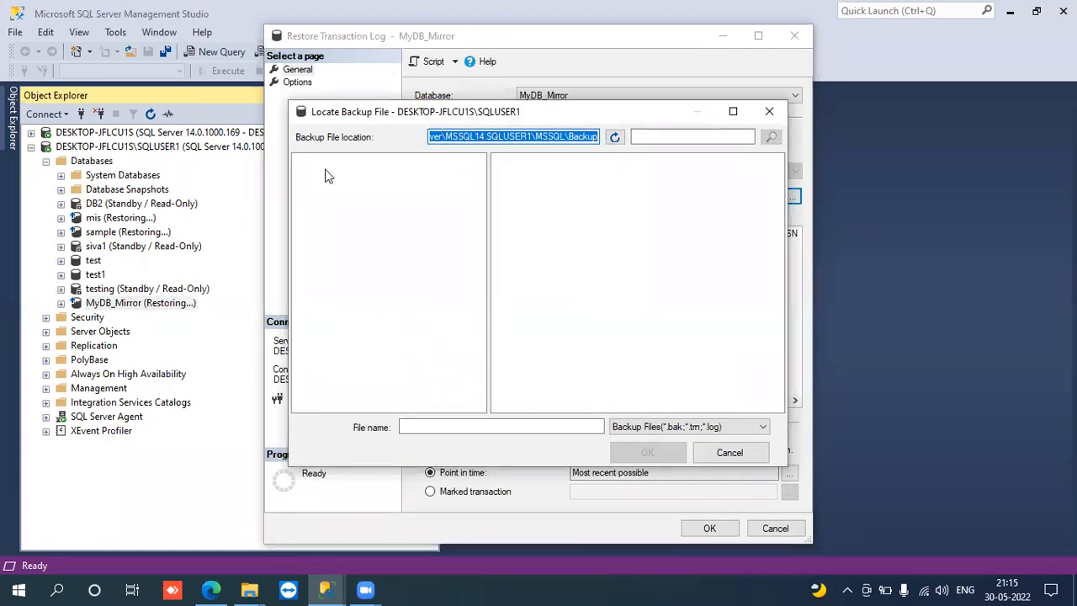
click(329, 362)
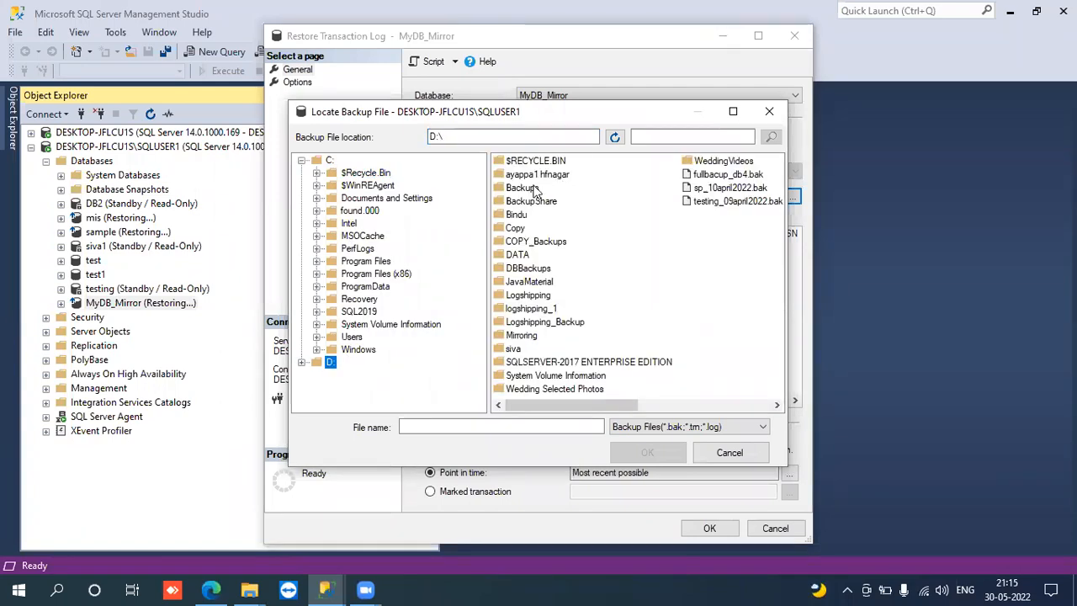
double_click(533, 188)
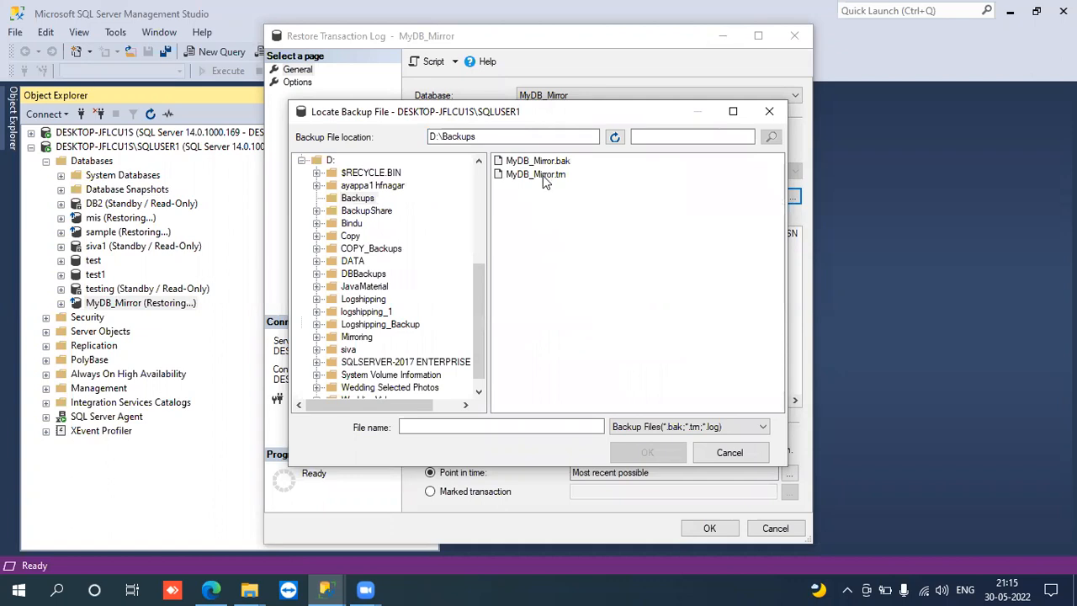
click(544, 176)
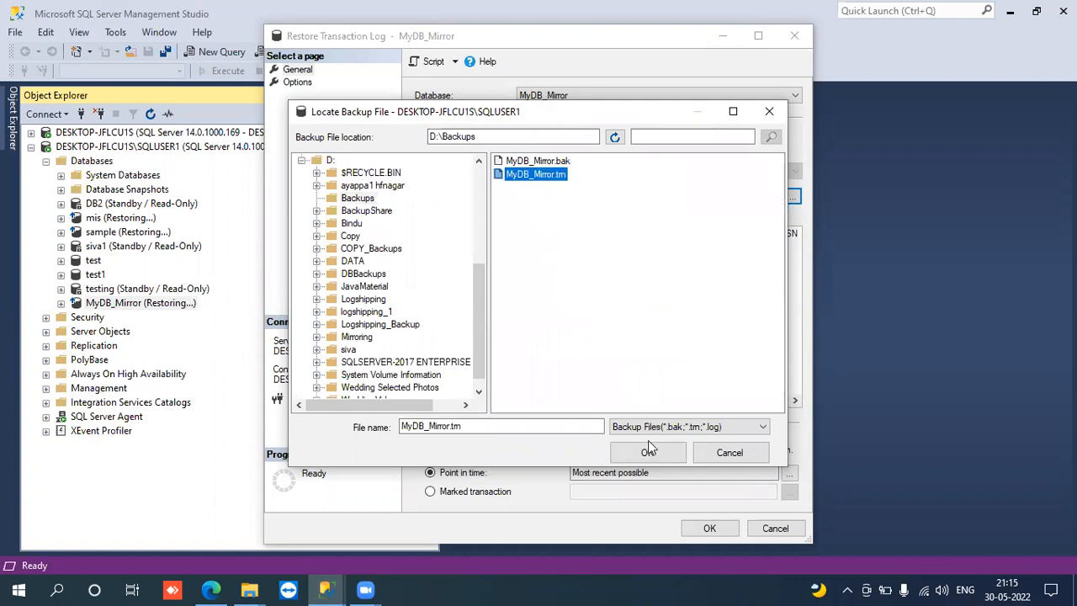
click(650, 453)
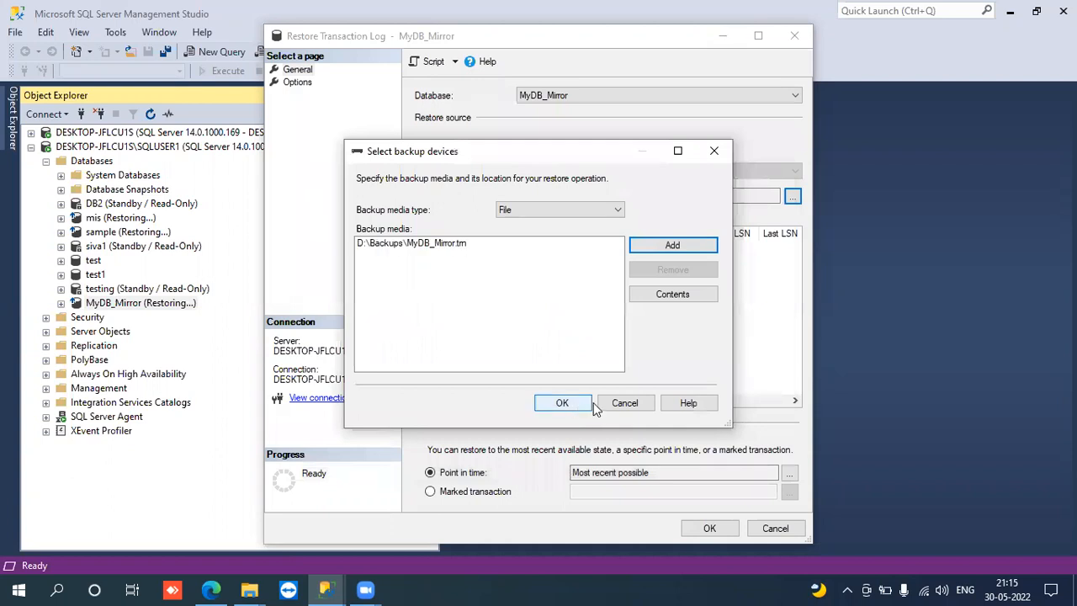
click(577, 407)
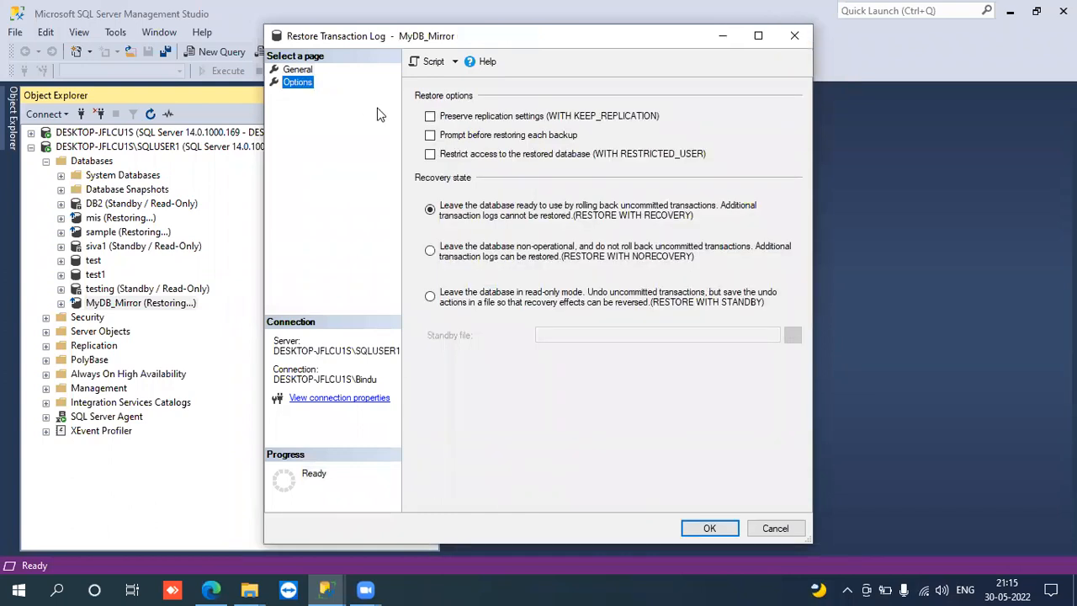
- Set the log restore's recovery state to RESTORE WITH NORECOVERY, run the restore and dismiss the completion message
click(465, 247)
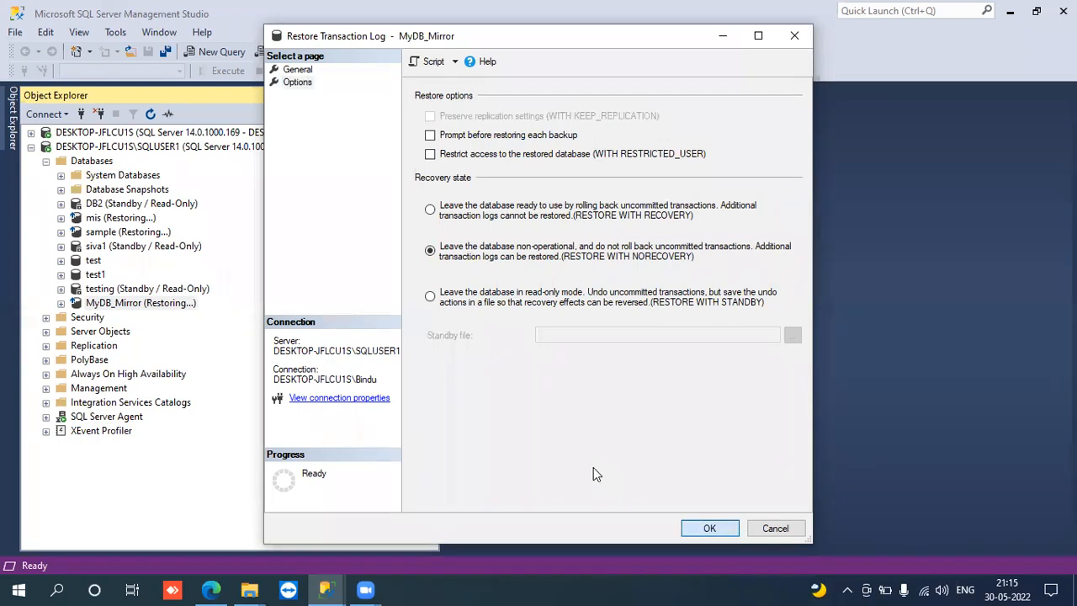
key(Return)
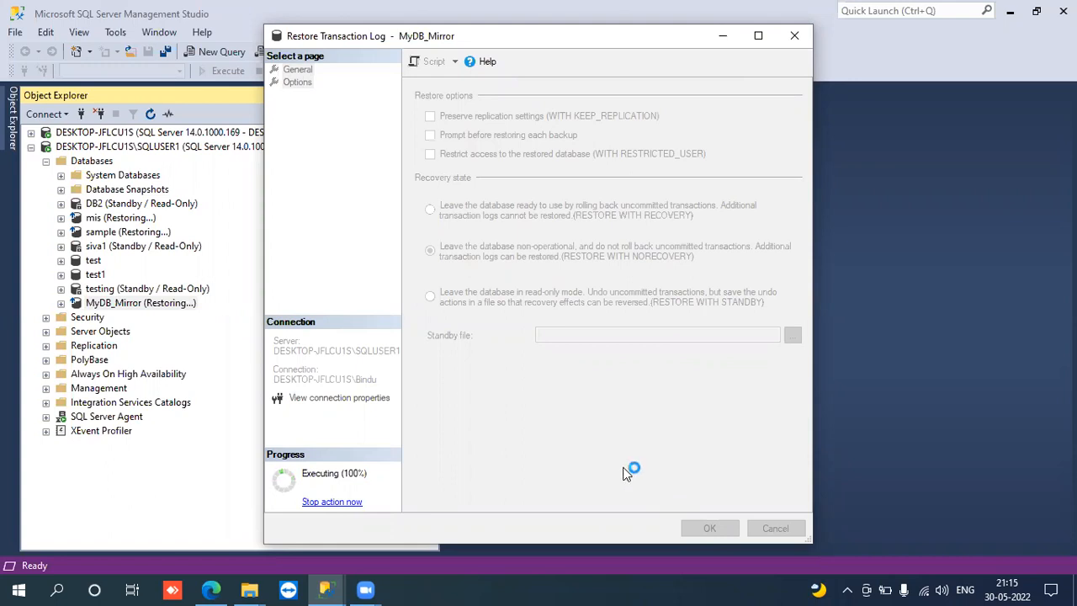
click(727, 320)
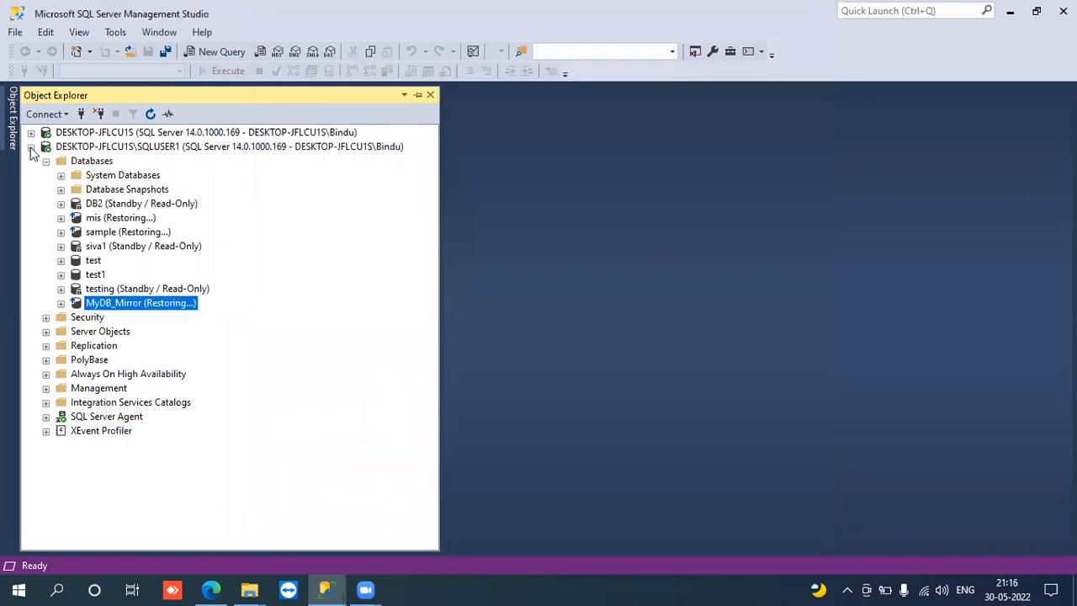
- Open the Mirroring page in the properties of the MyDB_Mirror database on the DESKTOP-JFLCU1S server
click(31, 148)
click(32, 132)
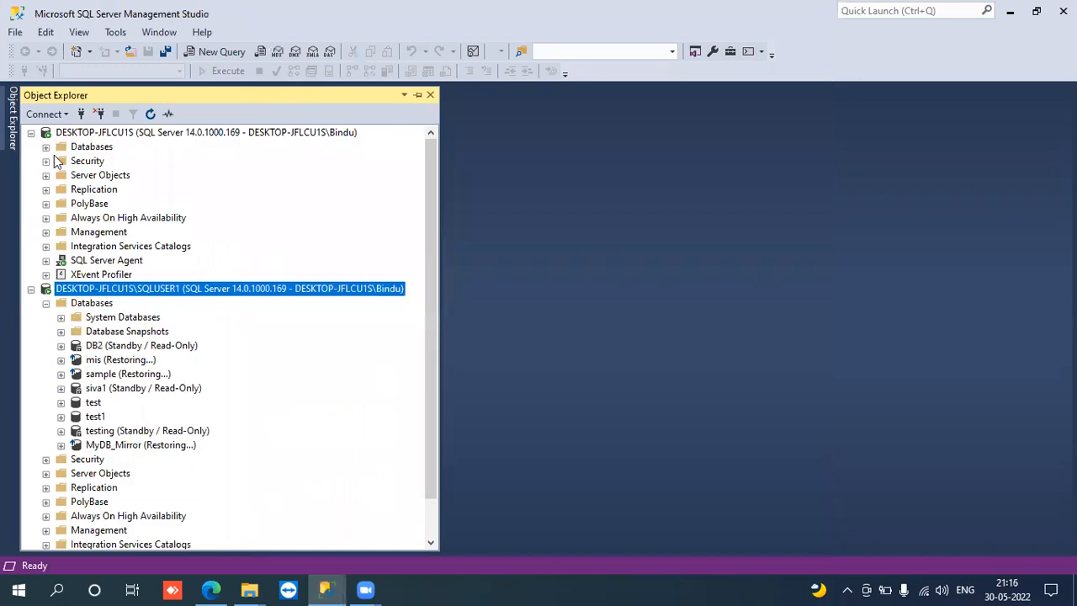
click(45, 148)
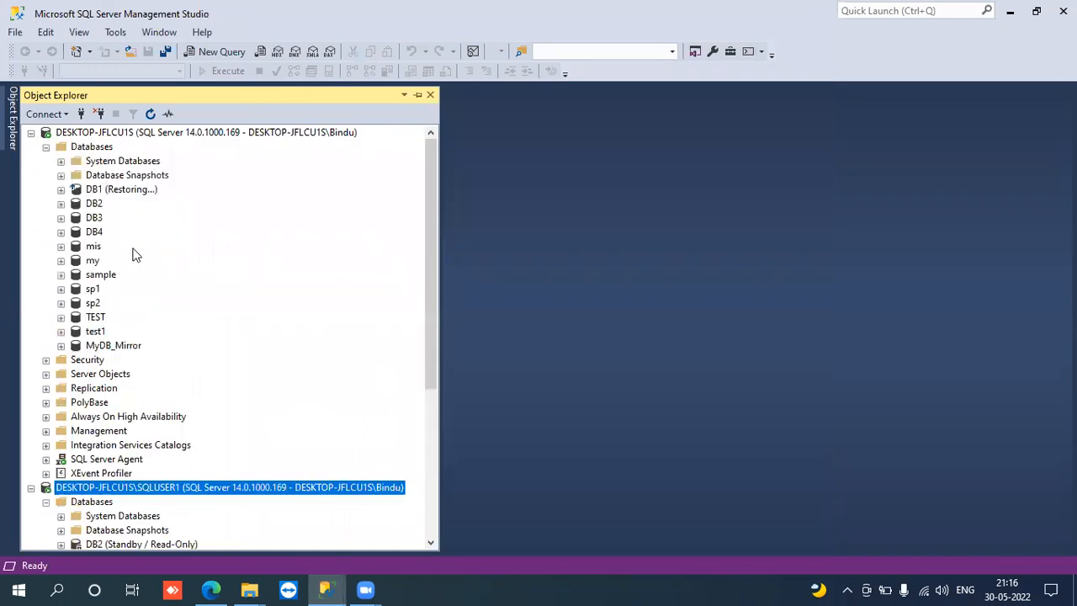
click(93, 350)
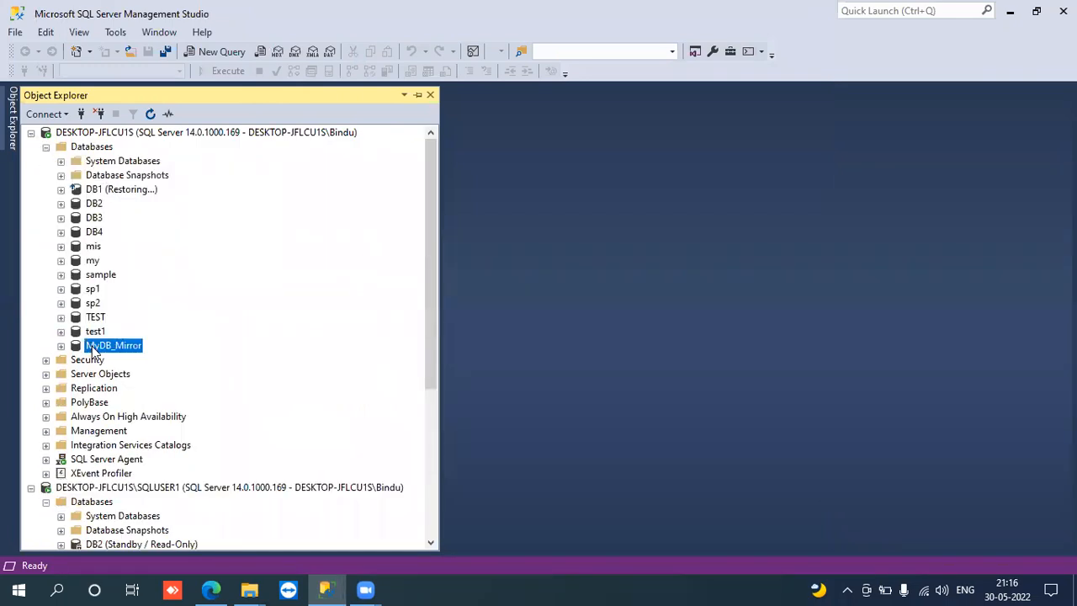
right_click(92, 350)
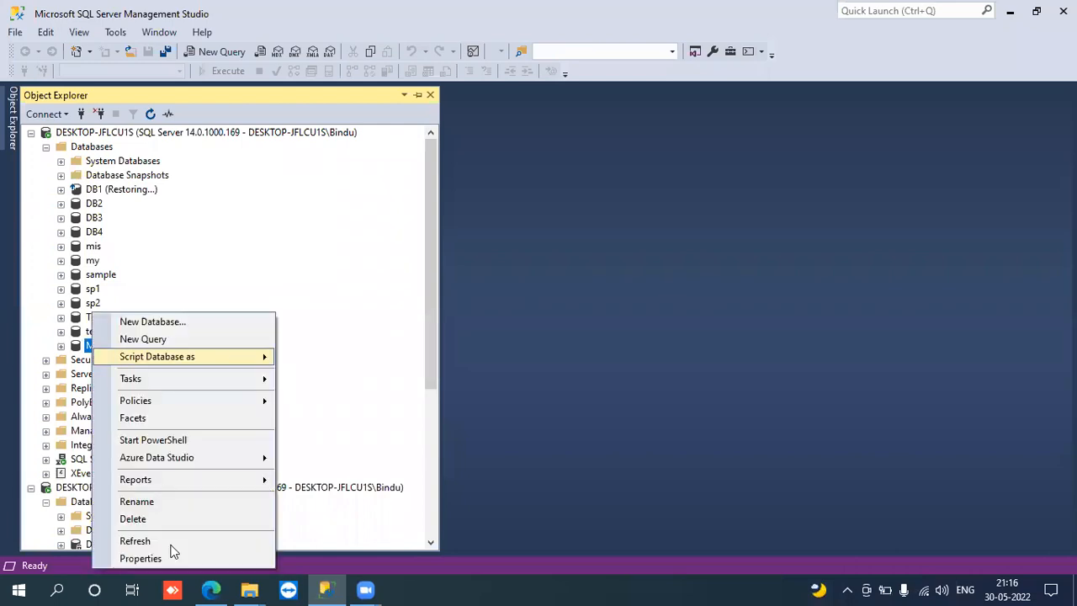
click(139, 559)
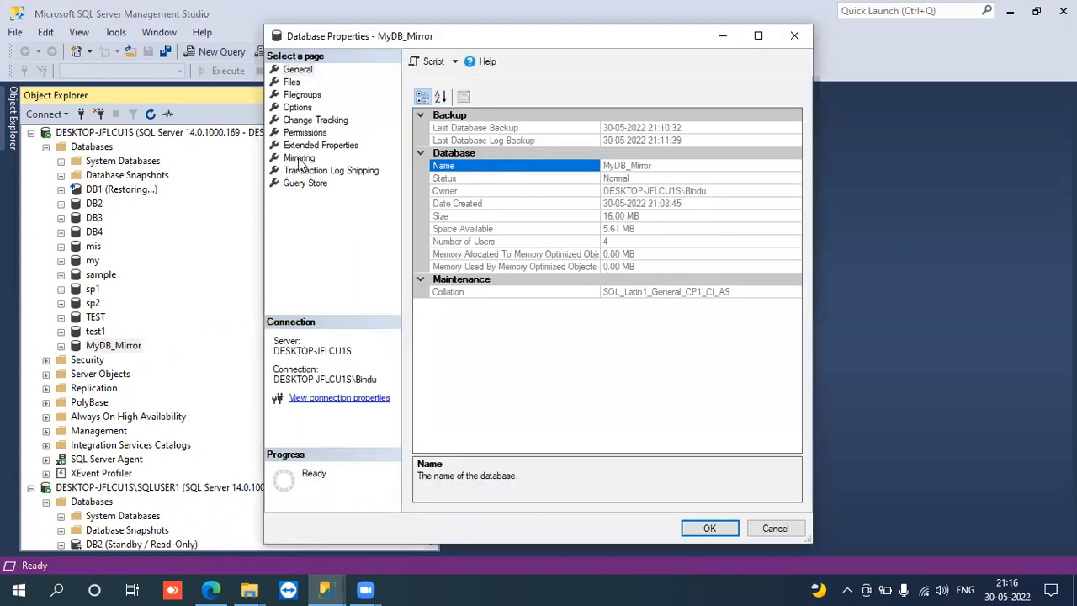
click(298, 158)
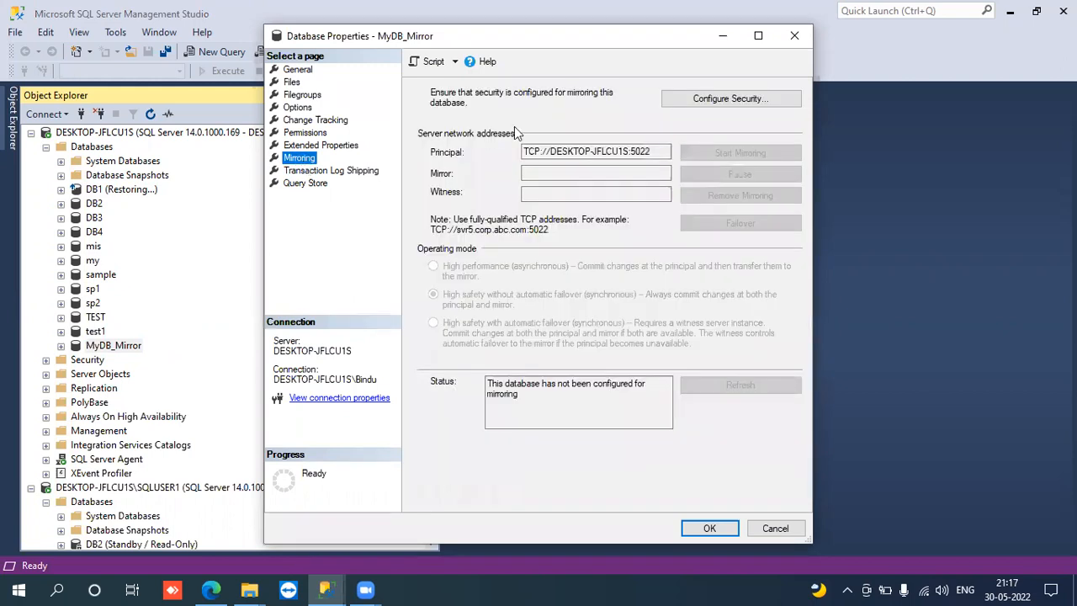
- Start configuring mirroring security for MyDB_Mirror and choose not to include a witness server instance
click(696, 101)
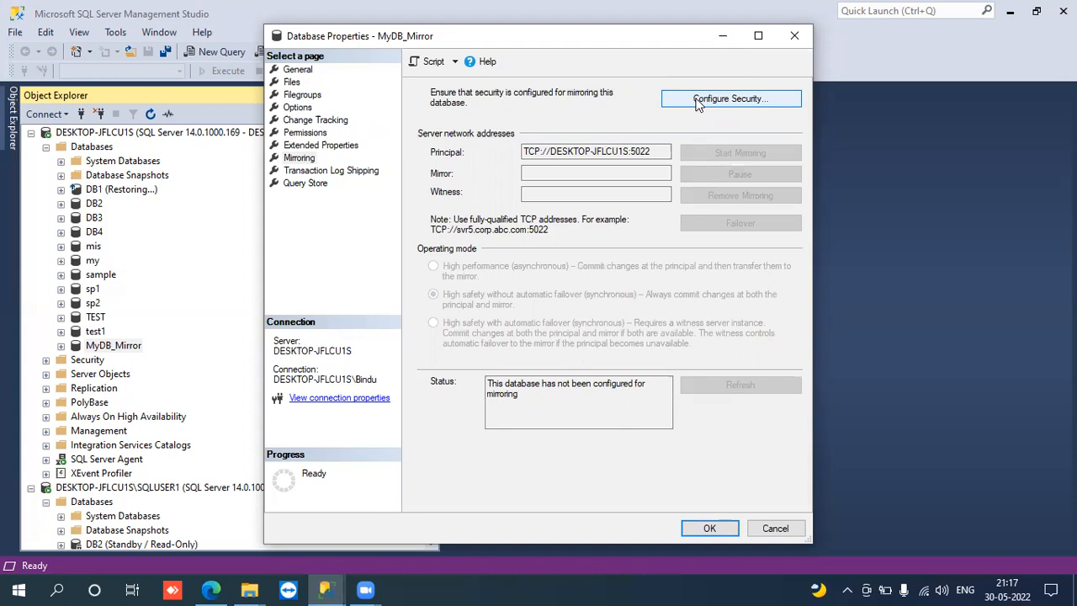
click(696, 101)
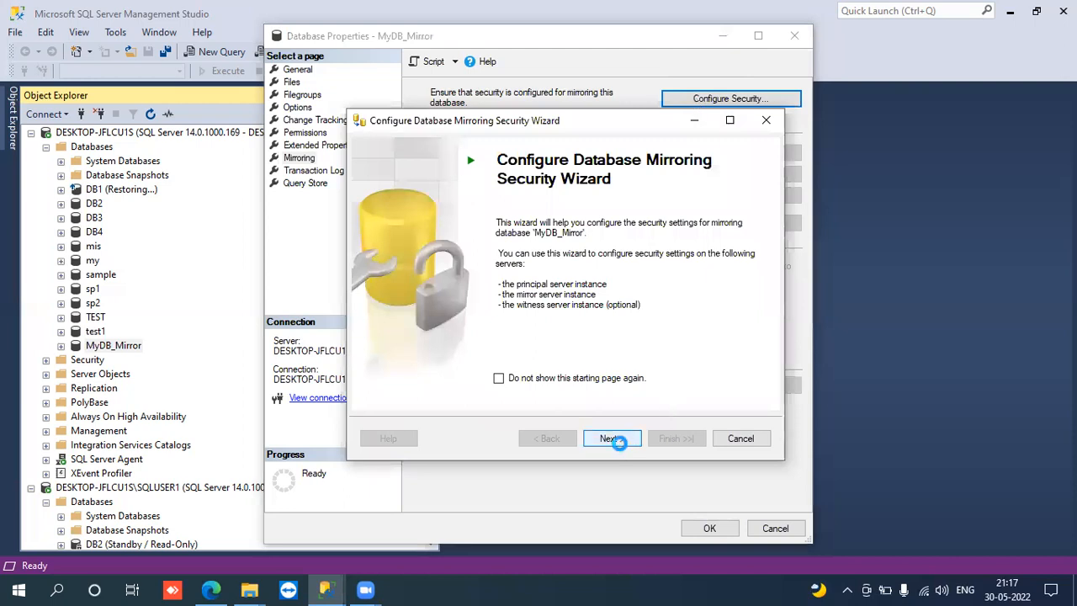
click(614, 439)
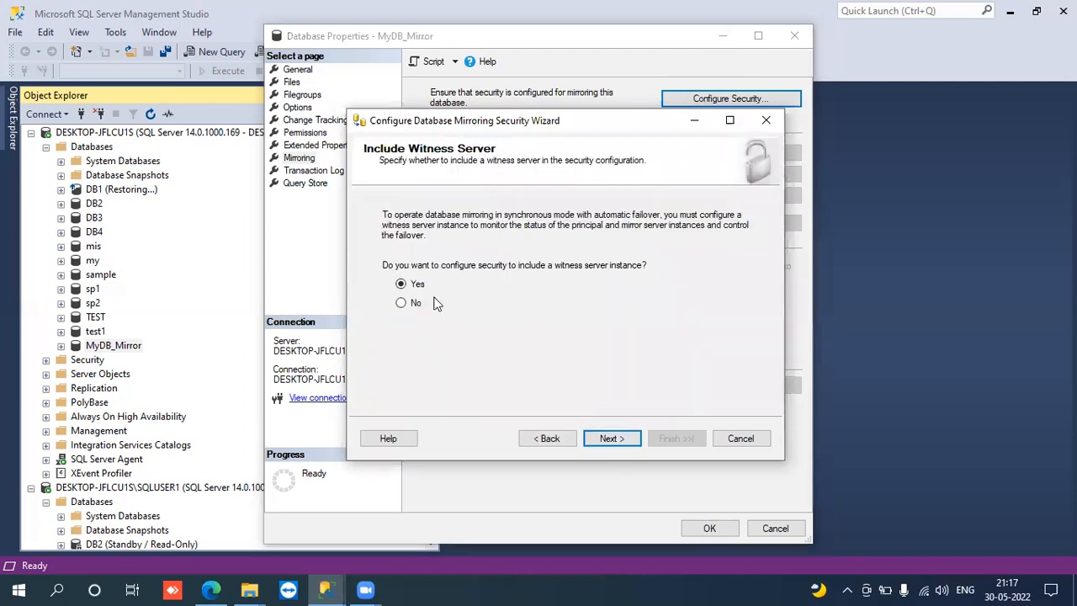
click(402, 304)
click(638, 439)
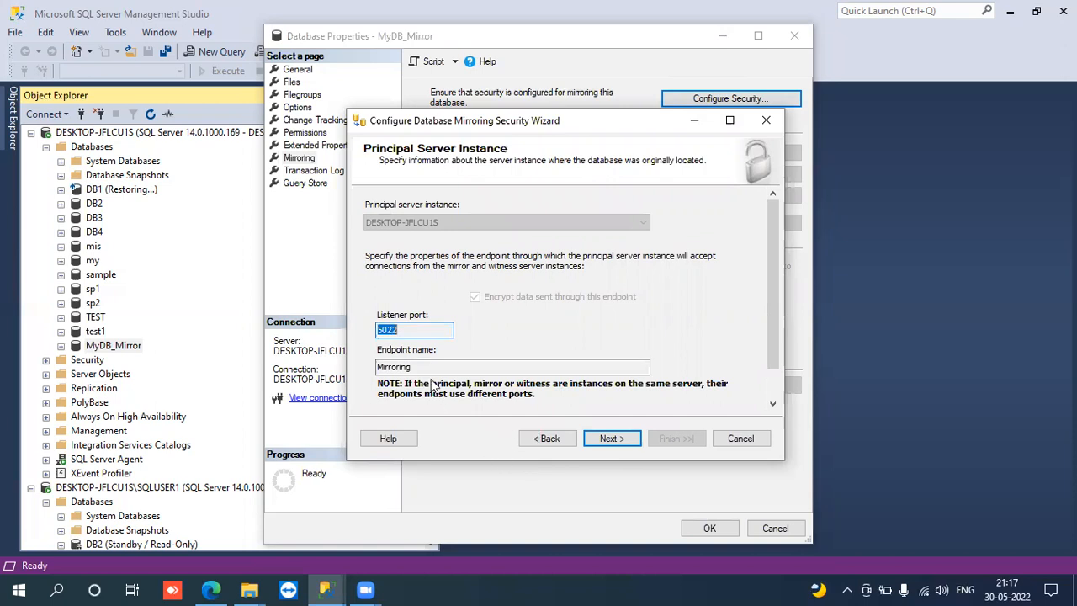
- Accept the principal server endpoint settings and connect to DESKTOP-JFLCU1S\SQLUSER1 as the mirror server instance using Windows Authentication
click(611, 439)
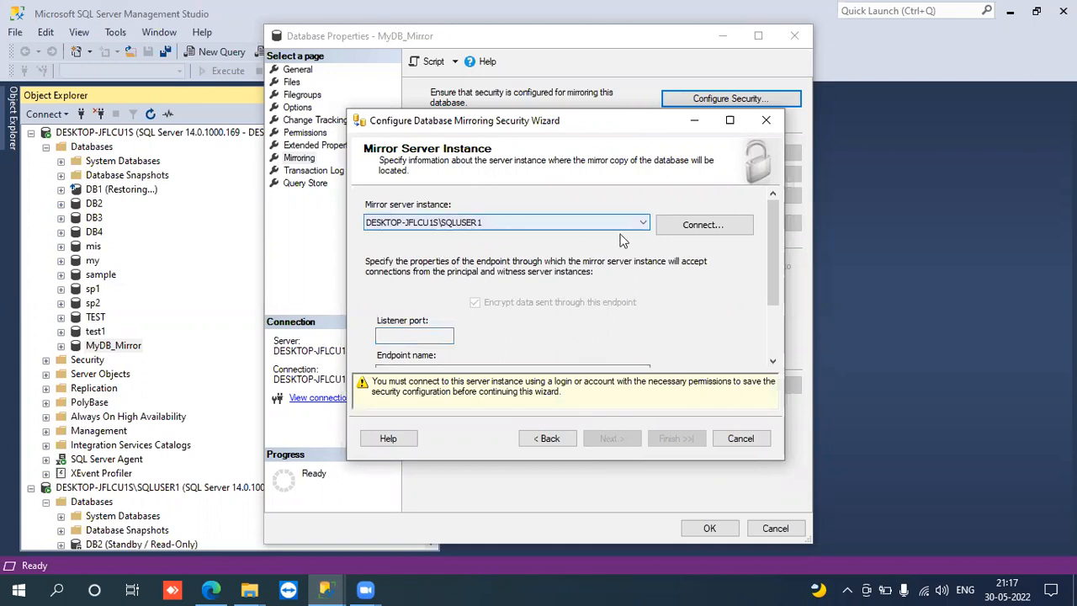
click(677, 228)
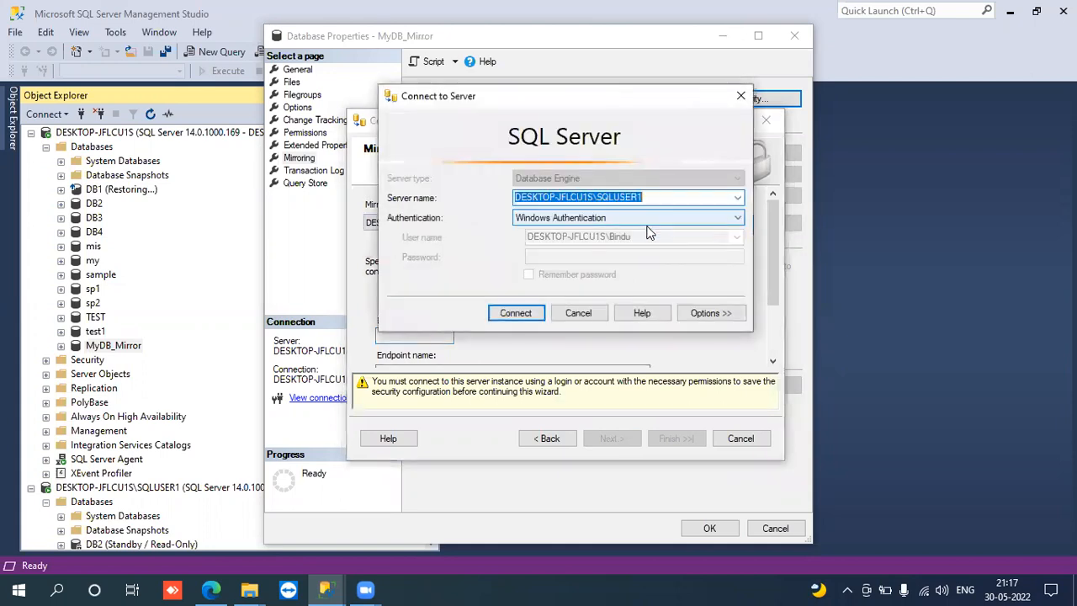
click(516, 314)
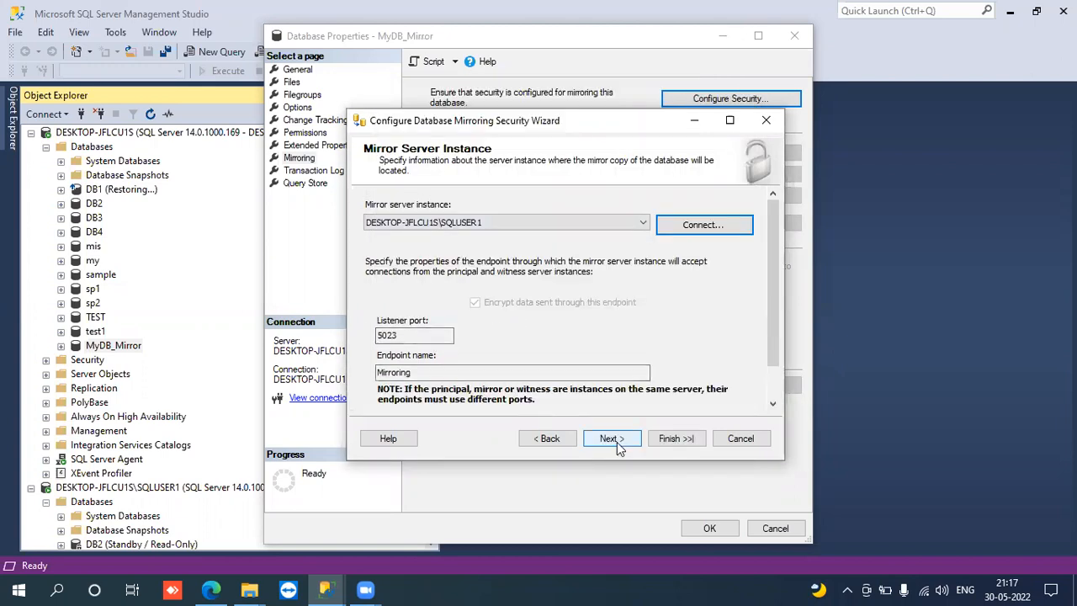
click(612, 442)
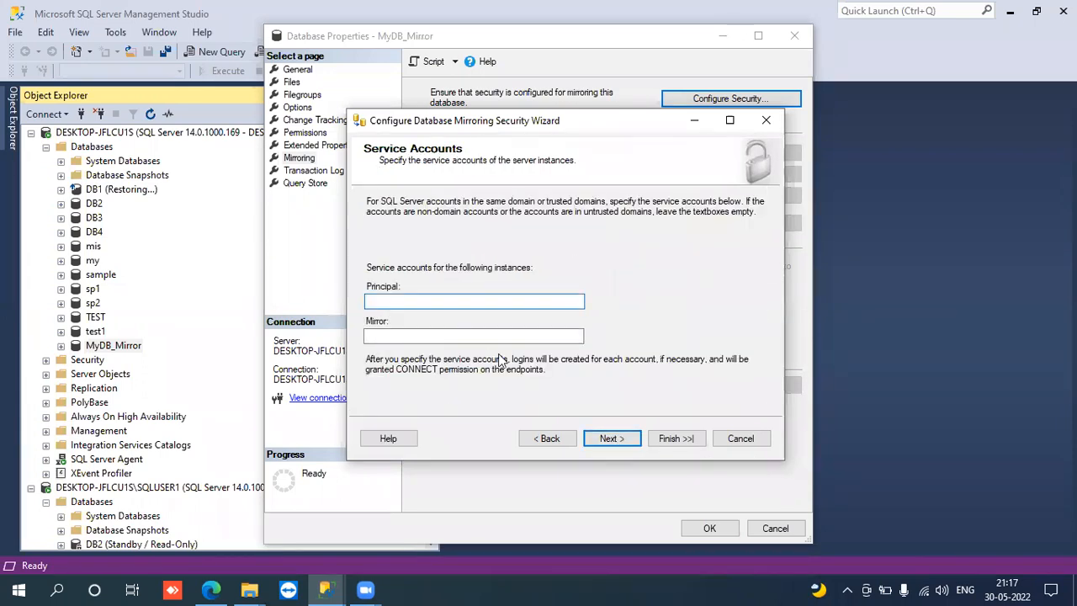
- Finish the mirroring security configuration with both service accounts left blank, and start mirroring without a fully qualified domain name
click(606, 441)
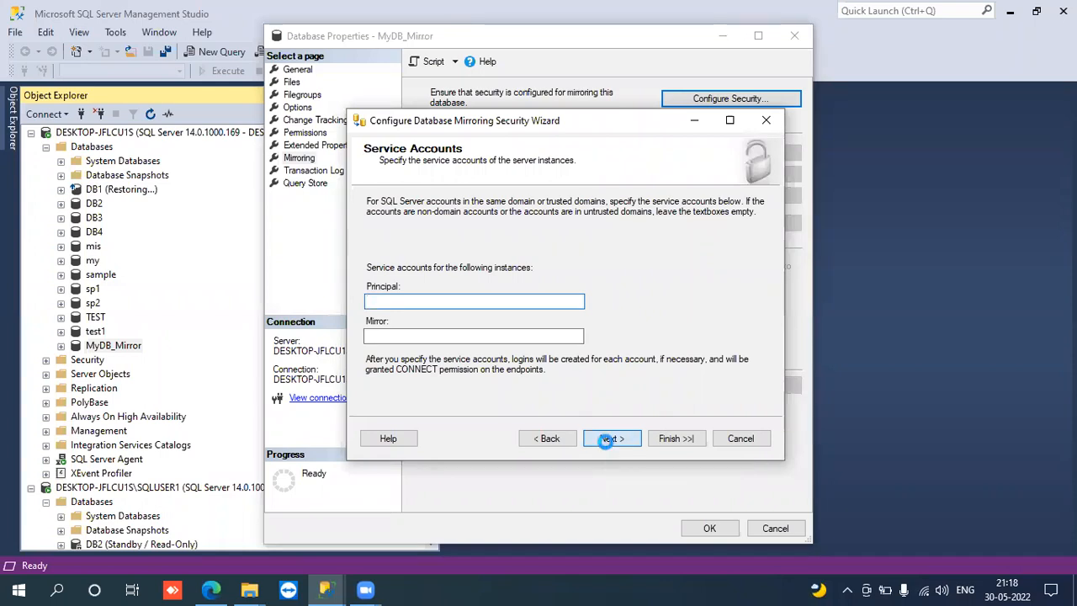
click(679, 438)
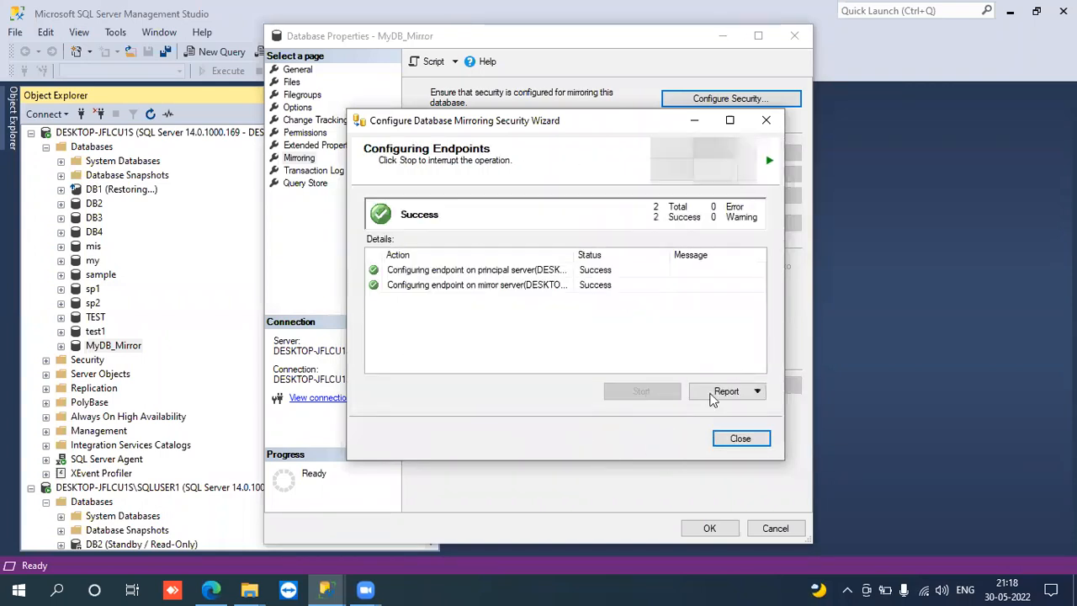
click(724, 439)
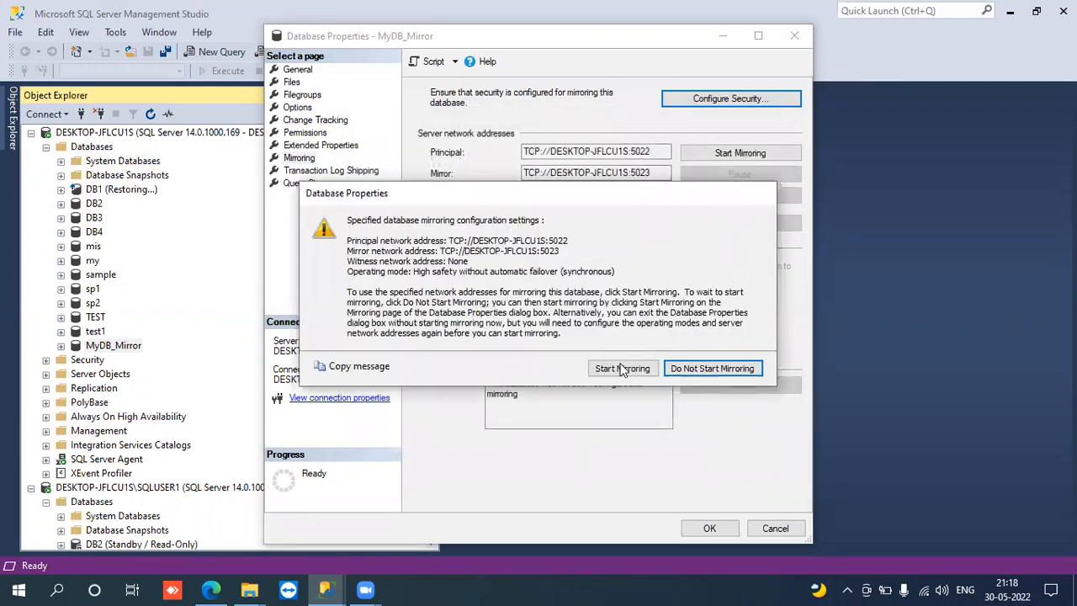
click(622, 370)
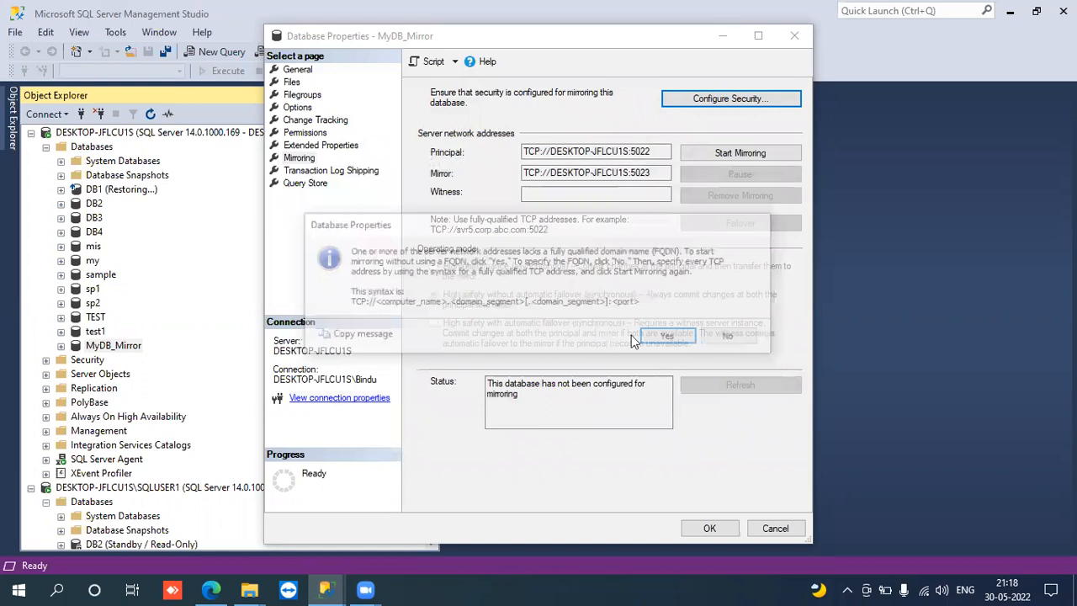
click(665, 337)
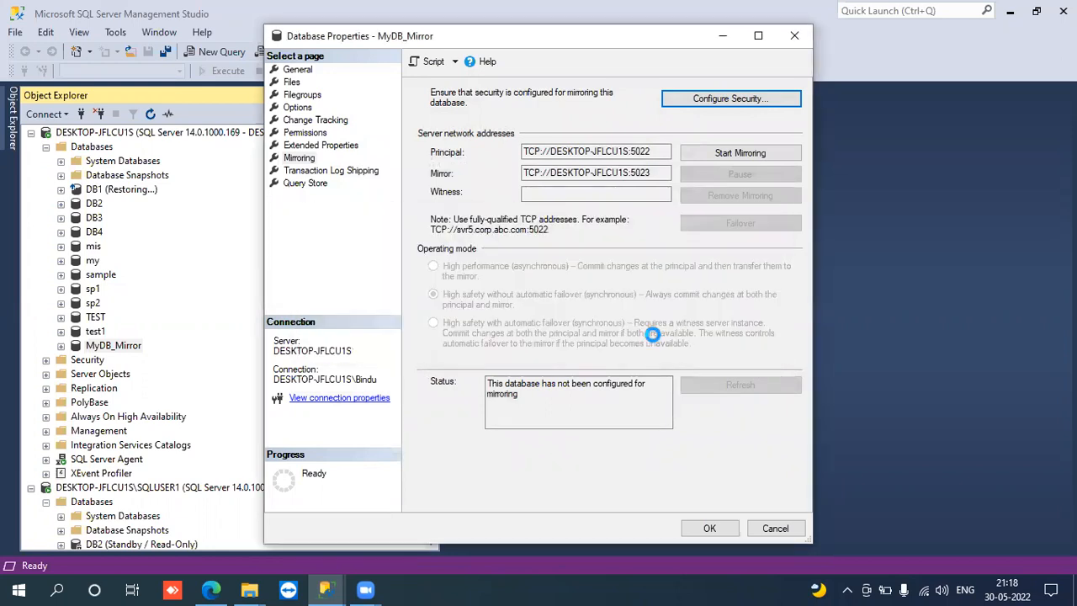